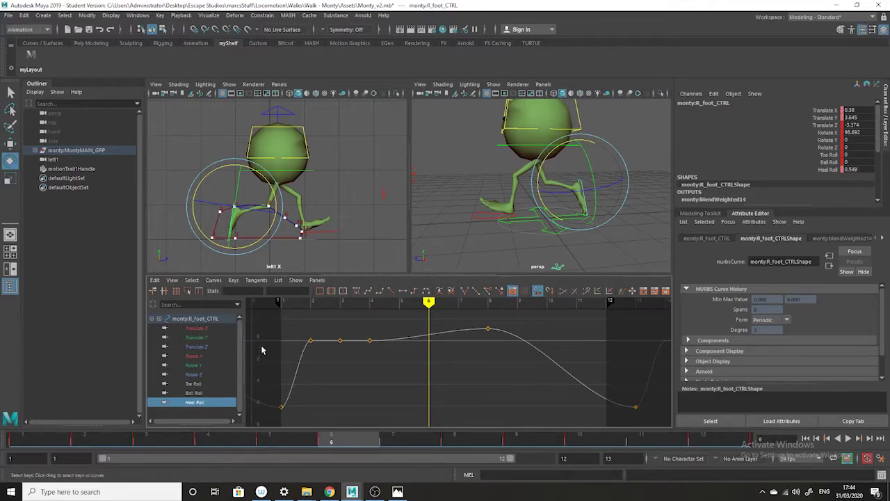
# Add a Heel Roll key for the right foot control at frame 6 and lower it to 0
pyautogui.press('s')
pyautogui.click(429, 331)
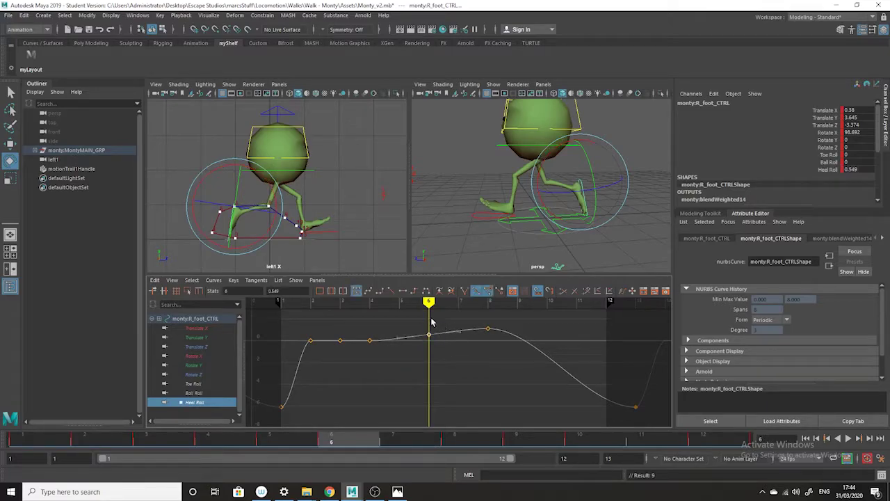
pyautogui.moveTo(433, 314)
pyautogui.mouseDown(button='middle')
pyautogui.moveTo(431, 306)
pyautogui.moveTo(431, 319)
pyautogui.mouseUp(button='middle')
pyautogui.click(389, 372)
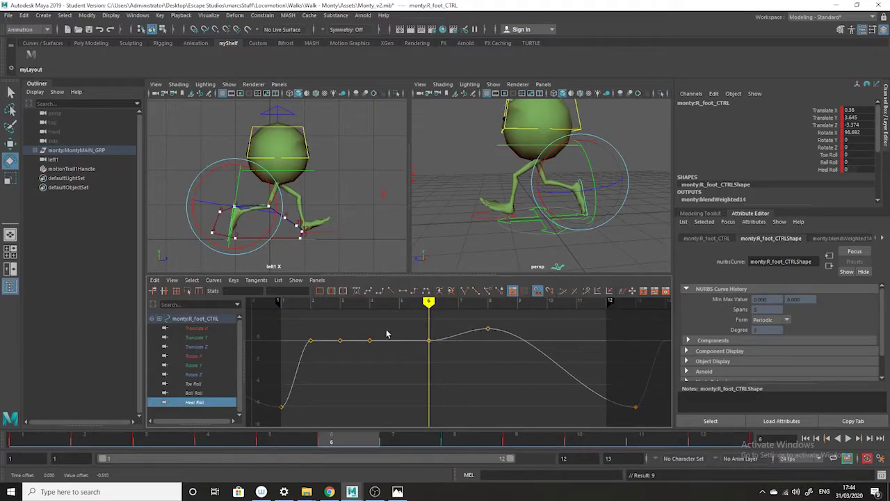
# Delete the right foot's Heel Roll keys at frames 3 and 4, and play back the walk
pyautogui.moveTo(384, 335); pyautogui.dragTo(337, 356)
pyautogui.press('Delete')
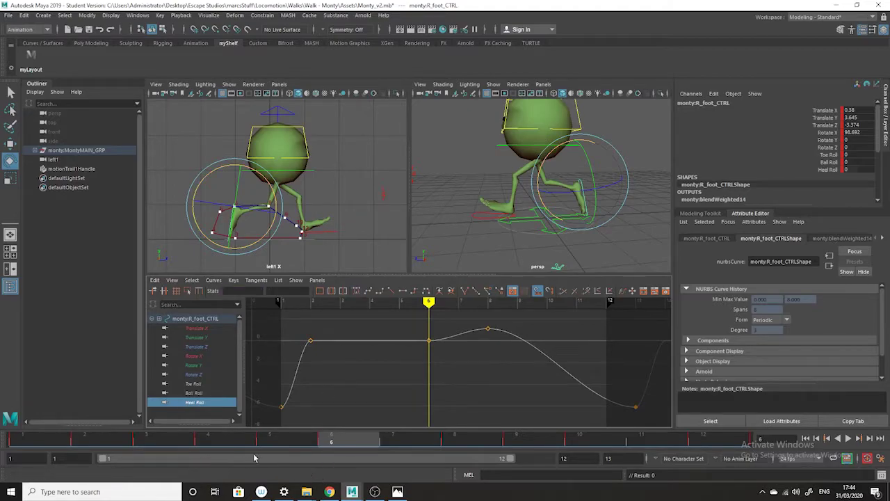
pyautogui.hotkey('alt', 'v')
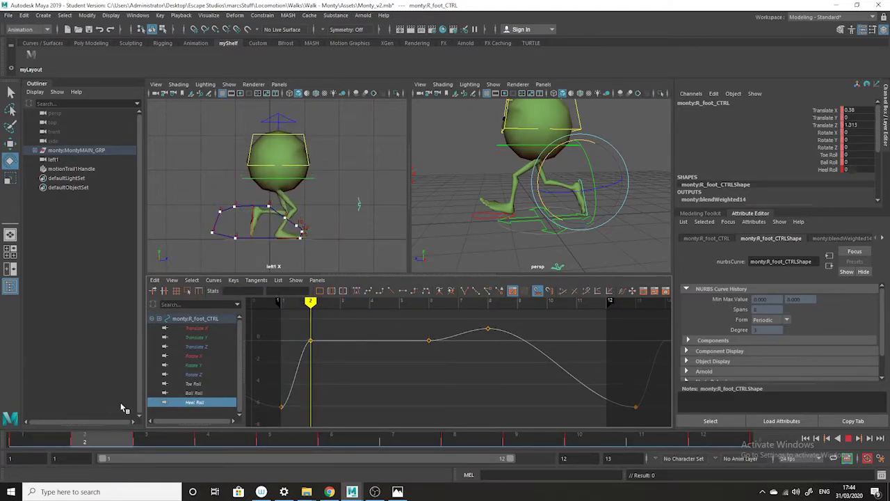
pyautogui.hotkey('alt', 'v')
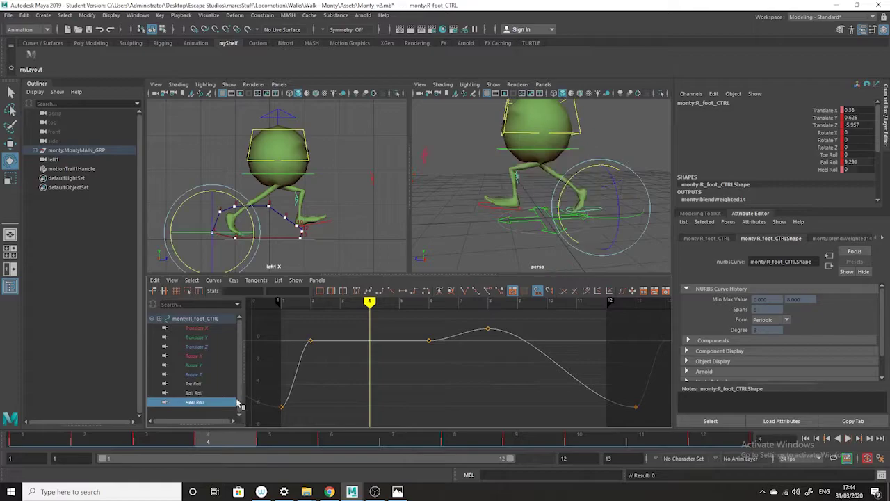
# Lower the right foot control at frame 4 to a Translate Y of about 0.465
pyautogui.click(10, 144)
pyautogui.moveTo(213, 202); pyautogui.dragTo(213, 210)
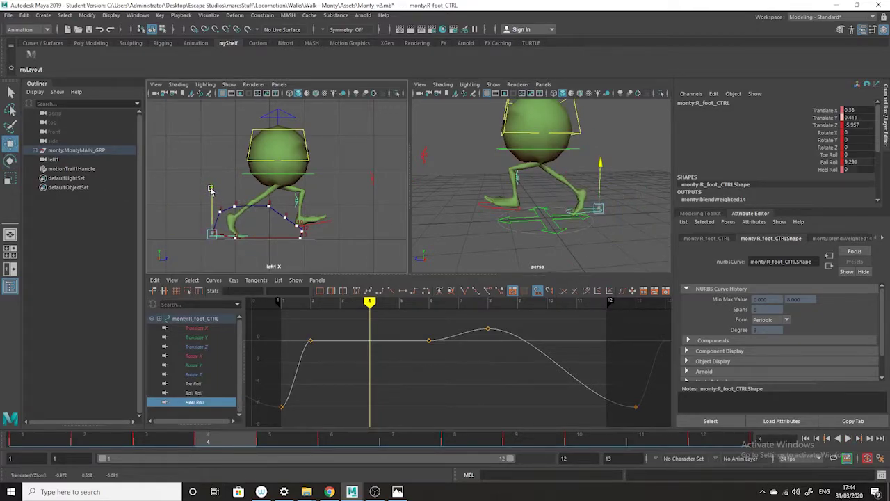
# Add a key at frame 5 on the right foot's Ball Roll curve and play back the walk
pyautogui.click(276, 442)
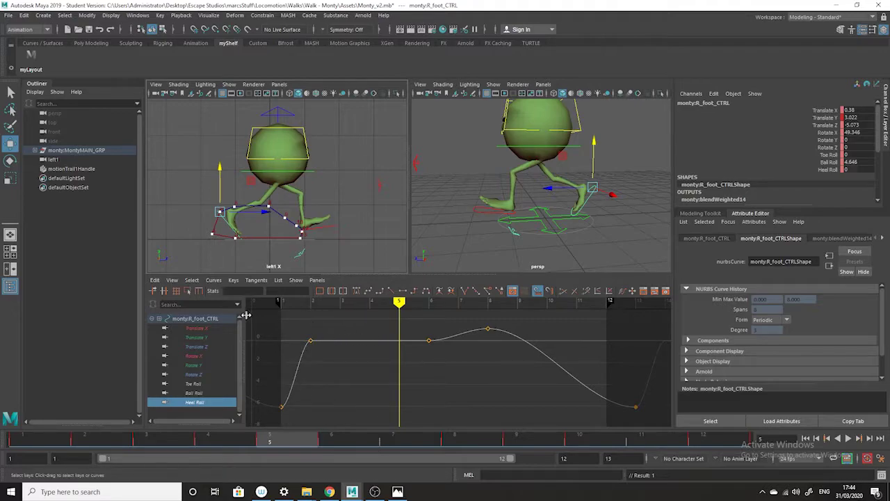
pyautogui.click(193, 384)
pyautogui.click(194, 393)
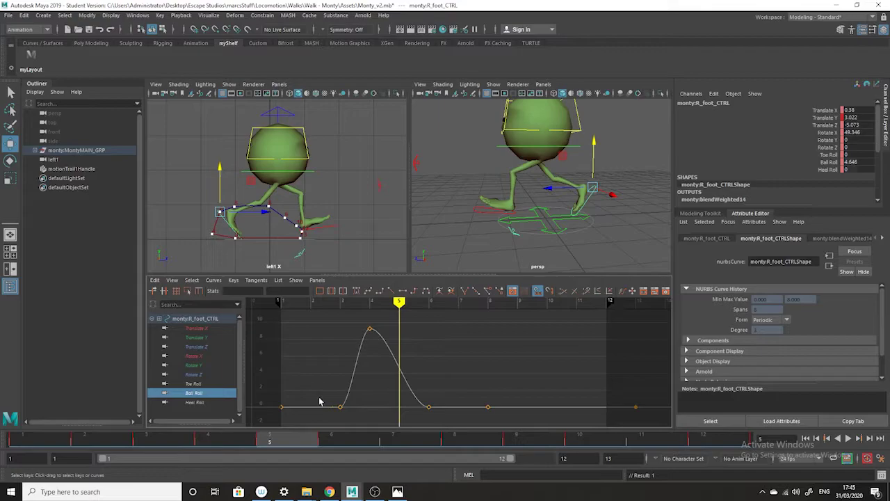
pyautogui.click(406, 406)
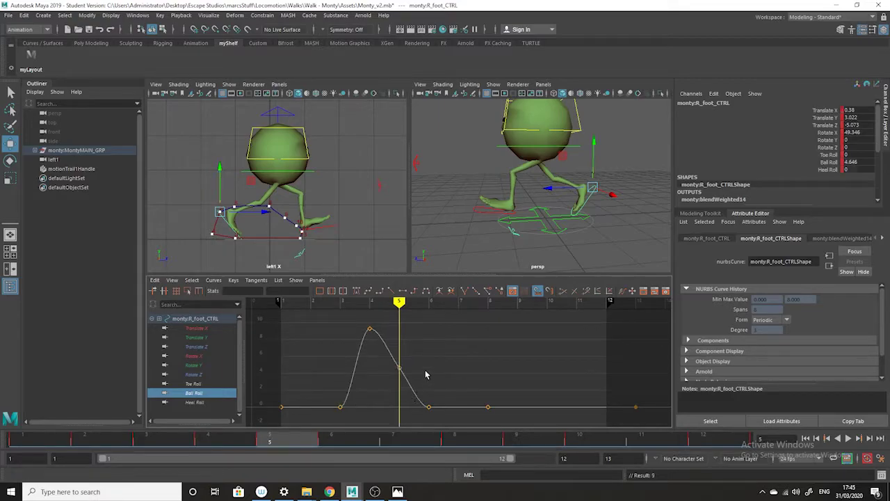
pyautogui.moveTo(399, 373); pyautogui.dragTo(399, 371)
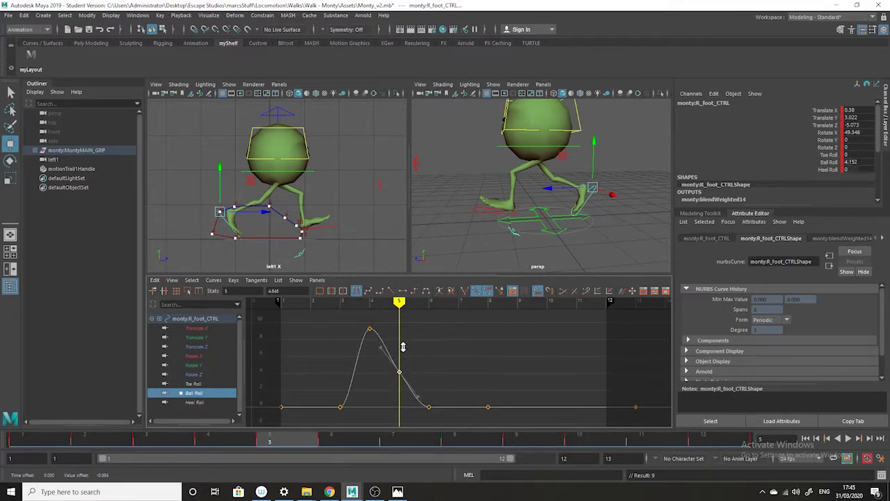
pyautogui.click(347, 446)
pyautogui.hotkey('alt', 'v')
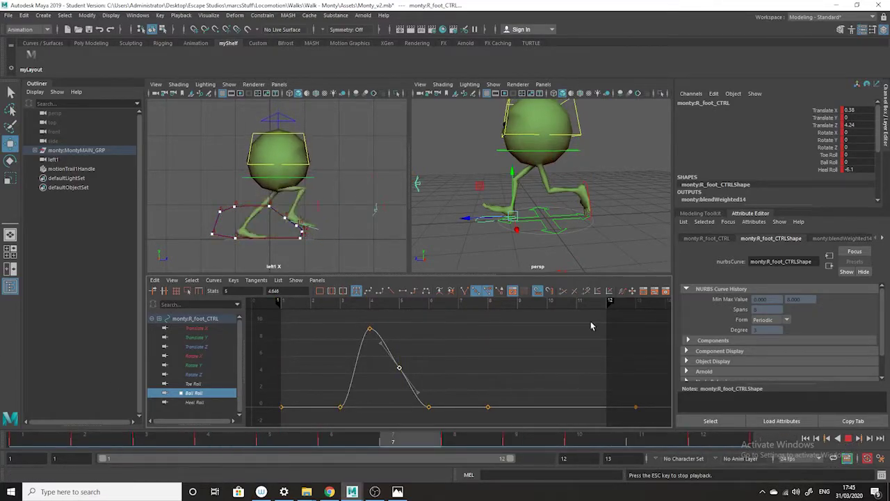
pyautogui.click(849, 438)
# Rotate the right foot control further at frame 5, to a Rotate X of about 56.4
pyautogui.moveTo(396, 443)
pyautogui.mouseDown()
pyautogui.moveTo(107, 407)
pyautogui.moveTo(331, 416)
pyautogui.moveTo(314, 414)
pyautogui.mouseUp()
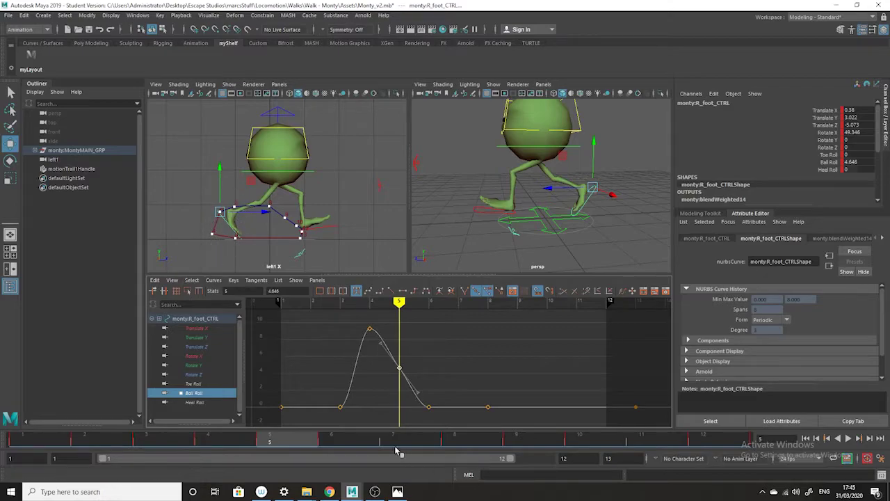
pyautogui.moveTo(282, 446); pyautogui.dragTo(245, 443)
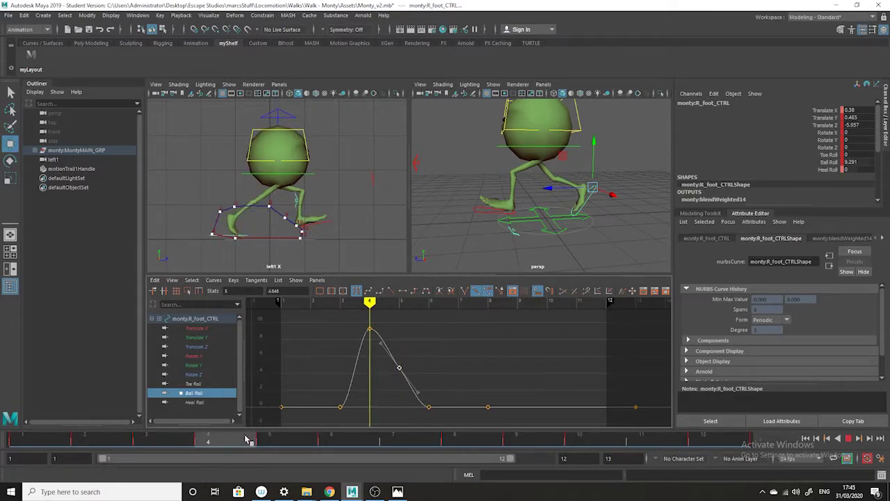
pyautogui.click(260, 438)
pyautogui.click(10, 161)
pyautogui.moveTo(261, 221); pyautogui.dragTo(255, 221)
pyautogui.press('w')
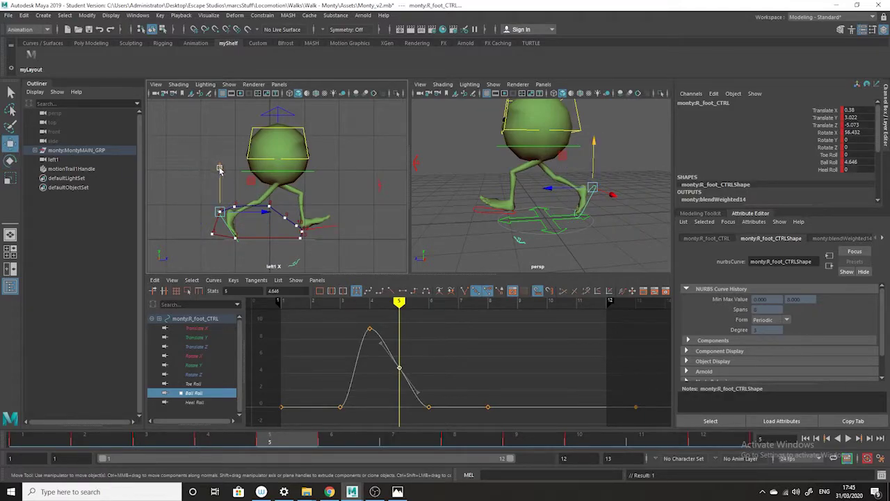
# Raise the root control's Translate Z key at frame 2 to about 1.44 and play back the walk
pyautogui.moveTo(271, 441)
pyautogui.mouseDown()
pyautogui.moveTo(249, 439)
pyautogui.moveTo(329, 436)
pyautogui.moveTo(208, 439)
pyautogui.moveTo(274, 429)
pyautogui.moveTo(341, 448)
pyautogui.moveTo(518, 453)
pyautogui.moveTo(480, 455)
pyautogui.mouseUp()
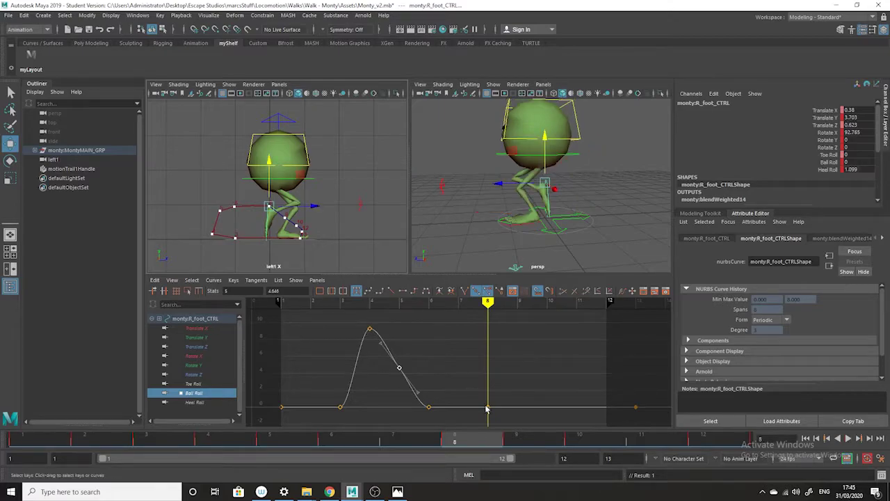
pyautogui.click(313, 180)
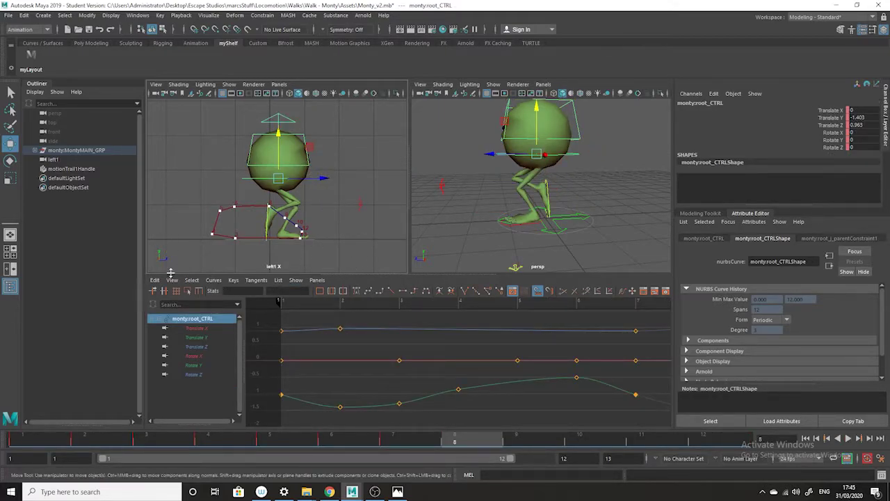
pyautogui.click(205, 347)
pyautogui.scroll(-5, 536, 391)
pyautogui.moveTo(568, 336); pyautogui.dragTo(403, 363)
pyautogui.keyDown('shift'); pyautogui.moveTo(414, 370); pyautogui.dragTo(432, 349, button='middle'); pyautogui.keyUp('shift')
pyautogui.moveTo(476, 397)
pyautogui.keyDown('alt'); pyautogui.mouseDown(button='right')
pyautogui.moveTo(424, 370)
pyautogui.moveTo(473, 380)
pyautogui.mouseUp(button='right'); pyautogui.keyUp('alt')
pyautogui.moveTo(420, 380); pyautogui.dragTo(419, 362, button='middle')
pyautogui.hotkey('alt', 'v')
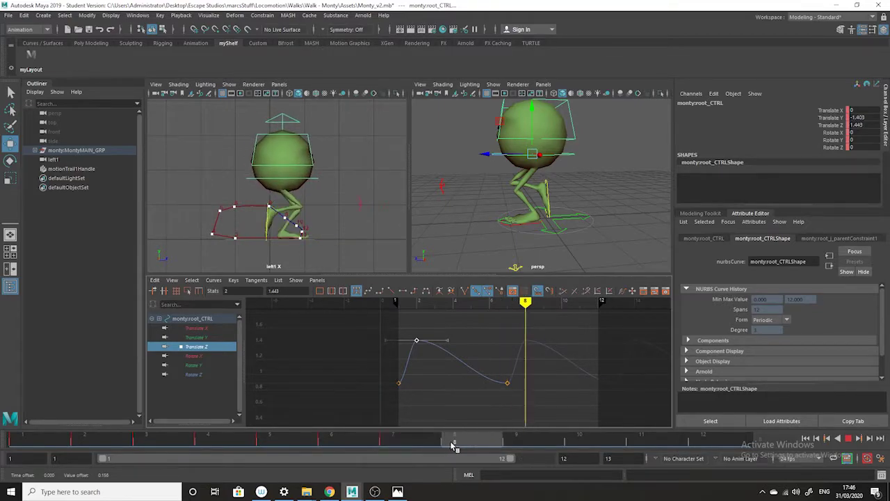
pyautogui.hotkey('alt', 'v')
# Raise the root control's Translate Z keys at frames 1 and 7 to about 1.29
pyautogui.moveTo(543, 373); pyautogui.dragTo(375, 422)
pyautogui.keyDown('shift'); pyautogui.moveTo(375, 422); pyautogui.dragTo(371, 389, button='middle'); pyautogui.keyUp('shift')
pyautogui.moveTo(478, 446); pyautogui.dragTo(85, 439)
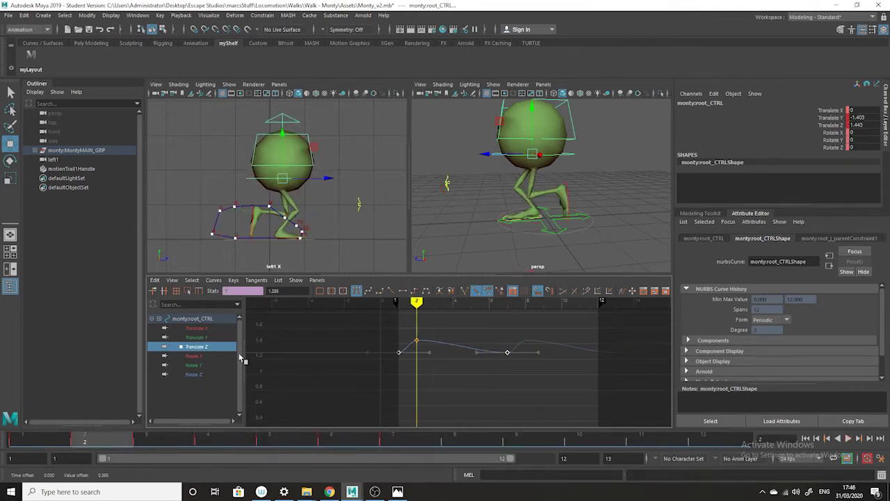
# Play back the walk in the perspective view from other angles to check the body and leg motion
pyautogui.keyDown('alt'); pyautogui.moveTo(500, 246); pyautogui.dragTo(550, 215); pyautogui.keyUp('alt')
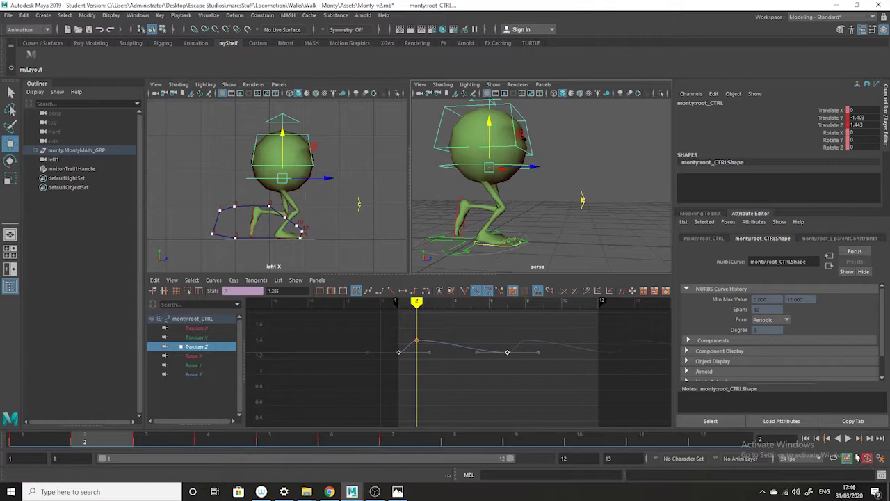
pyautogui.hotkey('alt', 'v')
pyautogui.keyDown('alt'); pyautogui.moveTo(604, 239); pyautogui.dragTo(592, 223); pyautogui.keyUp('alt')
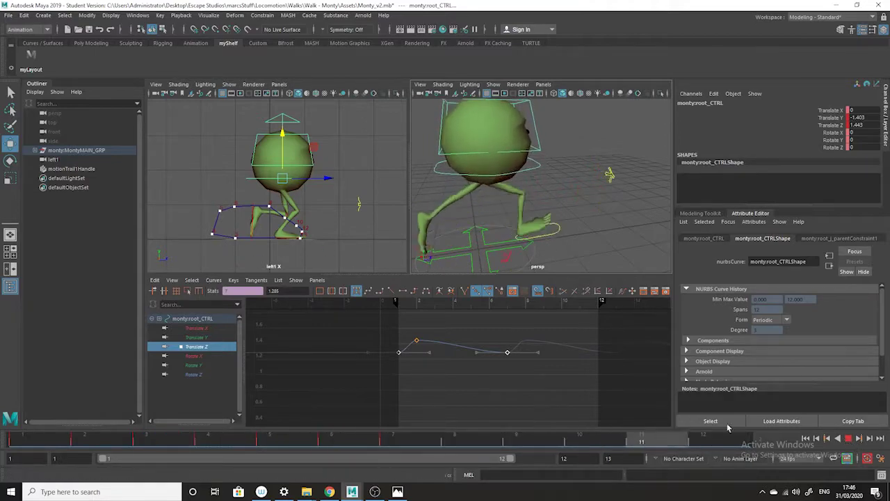
pyautogui.click(849, 439)
pyautogui.keyDown('alt'); pyautogui.click(317, 238); pyautogui.keyUp('alt')
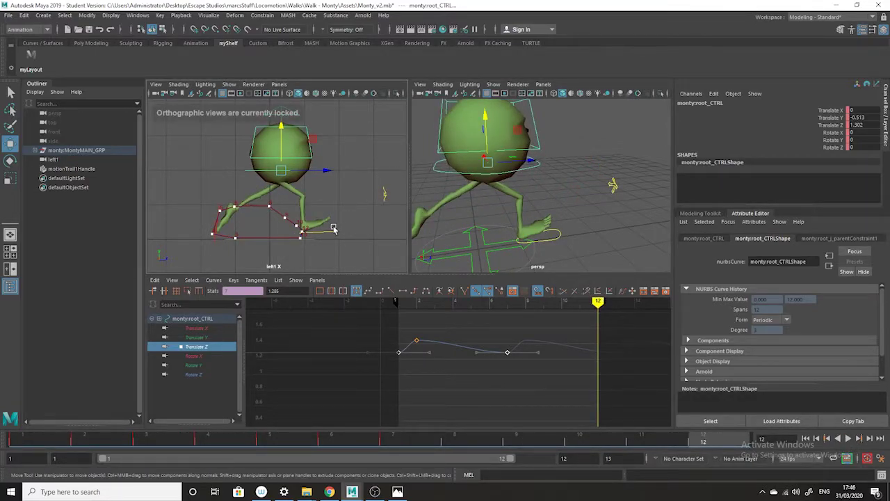
# Extend the playback range to frame 13 and copy all right foot control keys from frames 1 to 13
pyautogui.click(334, 229)
pyautogui.keyDown('alt'); pyautogui.moveTo(594, 246); pyautogui.dragTo(482, 240); pyautogui.keyUp('alt')
pyautogui.keyDown('alt'); pyautogui.click(353, 251); pyautogui.keyUp('alt')
pyautogui.moveTo(29, 439); pyautogui.dragTo(701, 454)
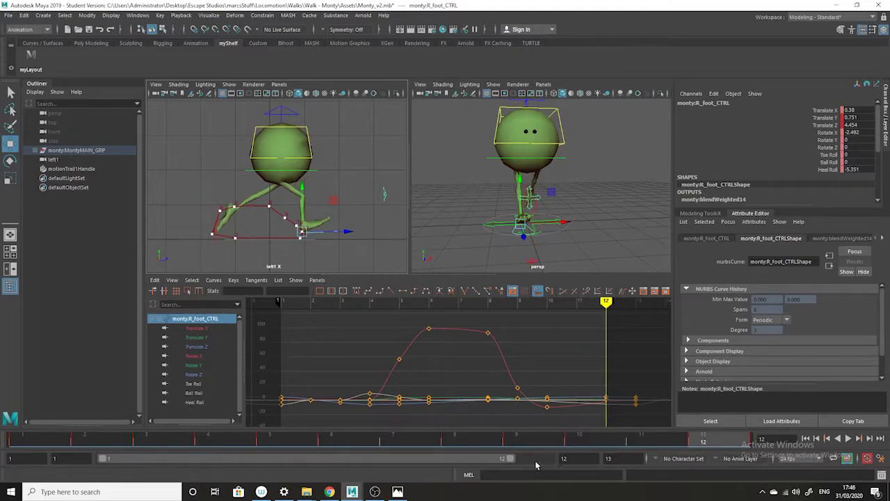
pyautogui.moveTo(511, 460); pyautogui.dragTo(546, 461)
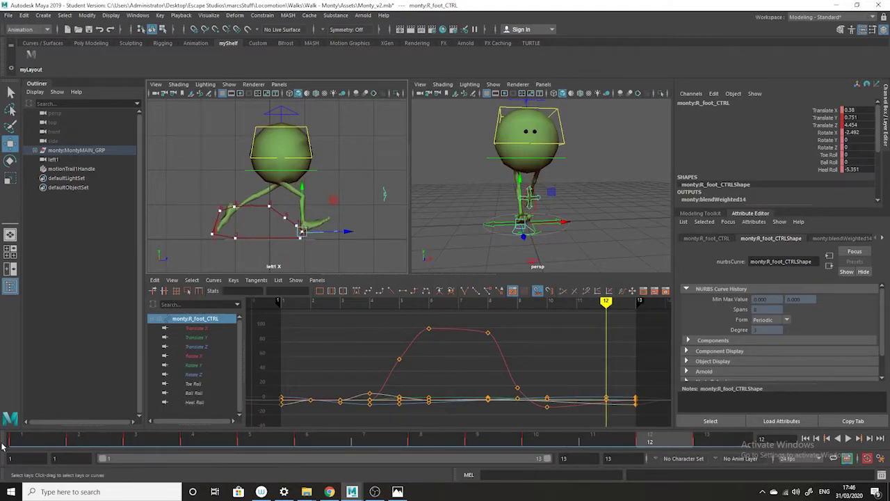
pyautogui.keyDown('shift'); pyautogui.moveTo(21, 444); pyautogui.dragTo(720, 443); pyautogui.keyUp('shift')
pyautogui.rightClick(720, 443)
pyautogui.click(736, 293)
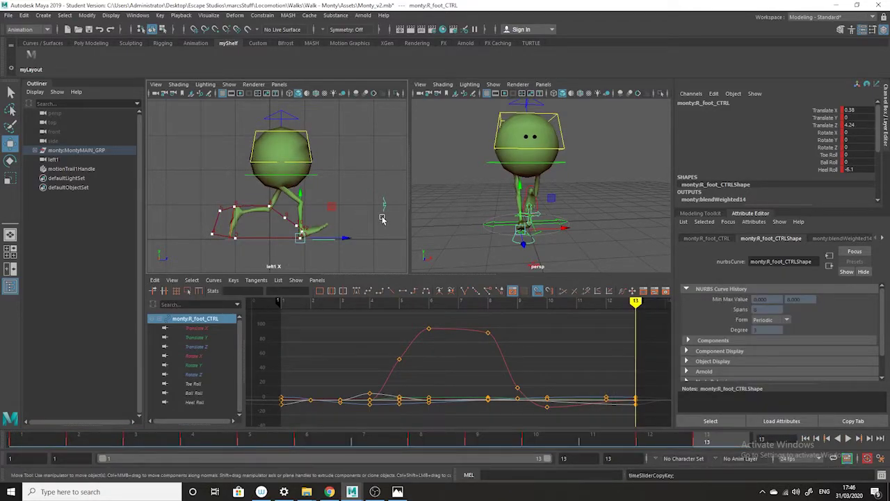
# Delete all existing animation keys from the left foot control
pyautogui.keyDown('alt'); pyautogui.moveTo(605, 246); pyautogui.dragTo(608, 202); pyautogui.keyUp('alt')
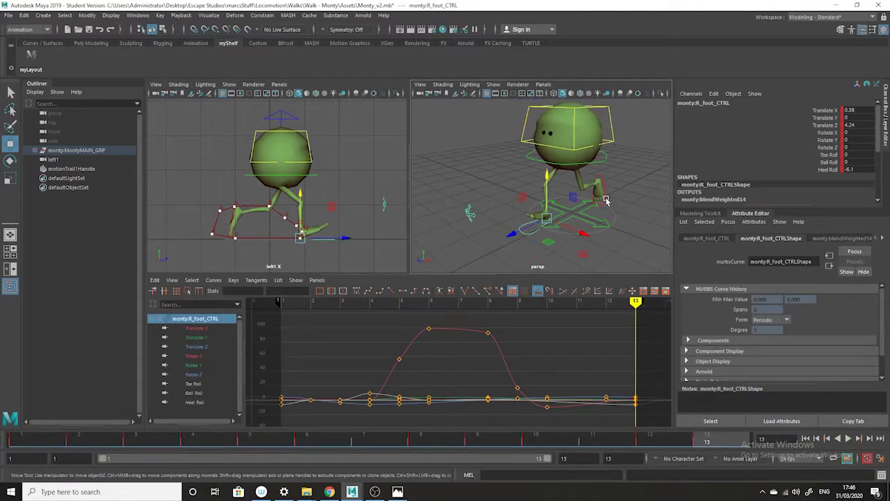
pyautogui.click(607, 200)
pyautogui.moveTo(627, 322); pyautogui.dragTo(296, 427)
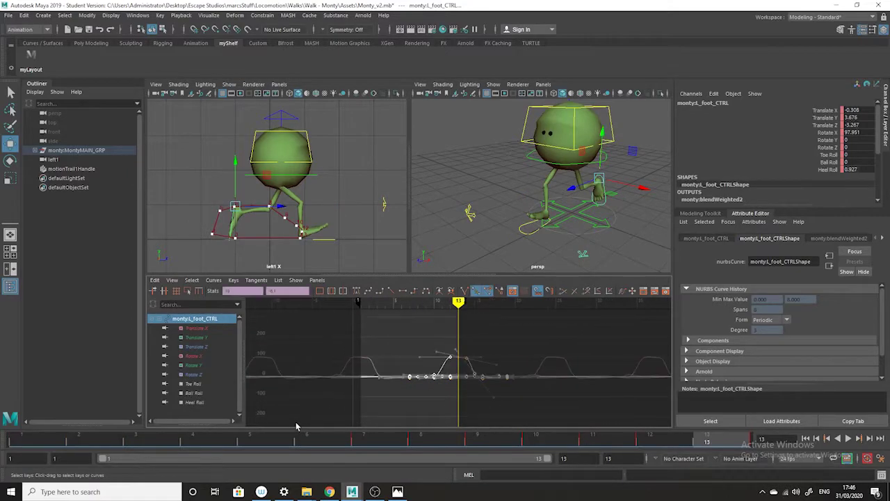
pyautogui.press('Delete')
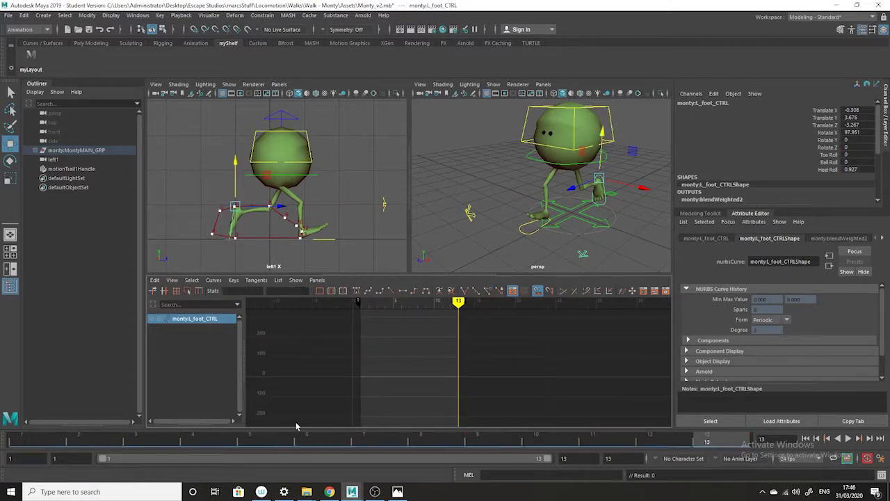
# Paste the copied right foot keys onto the left foot control, starting at frame 1
pyautogui.click(32, 445)
pyautogui.rightClick(33, 445)
pyautogui.moveTo(70, 303)
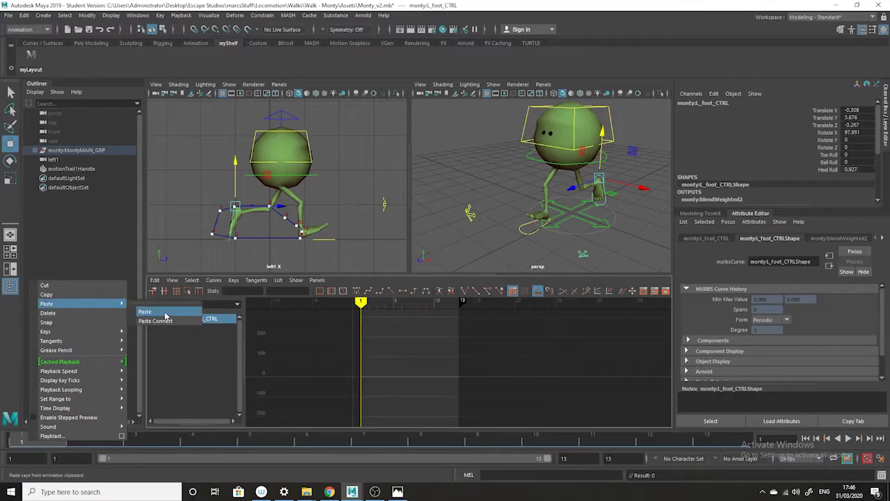
pyautogui.click(145, 312)
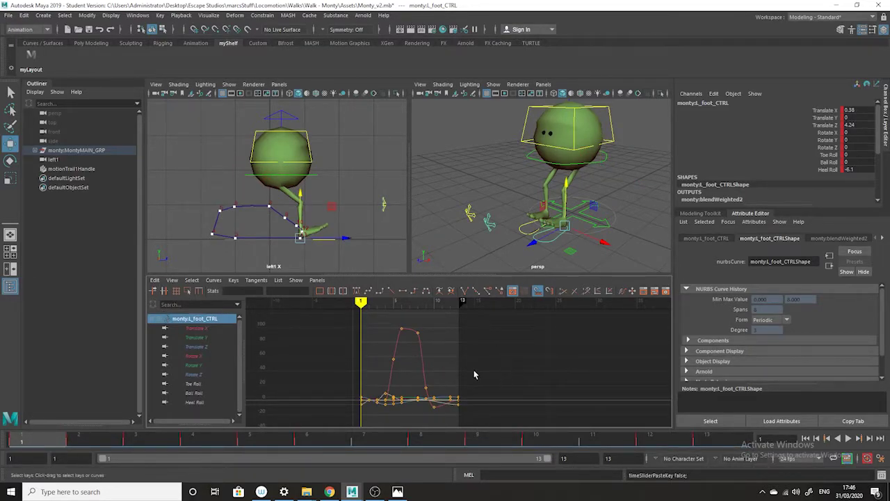
# Set both the pre-infinity and post-infinity of the left foot control's curves to Cycle
pyautogui.keyDown('alt'); pyautogui.moveTo(599, 239); pyautogui.dragTo(652, 235); pyautogui.keyUp('alt')
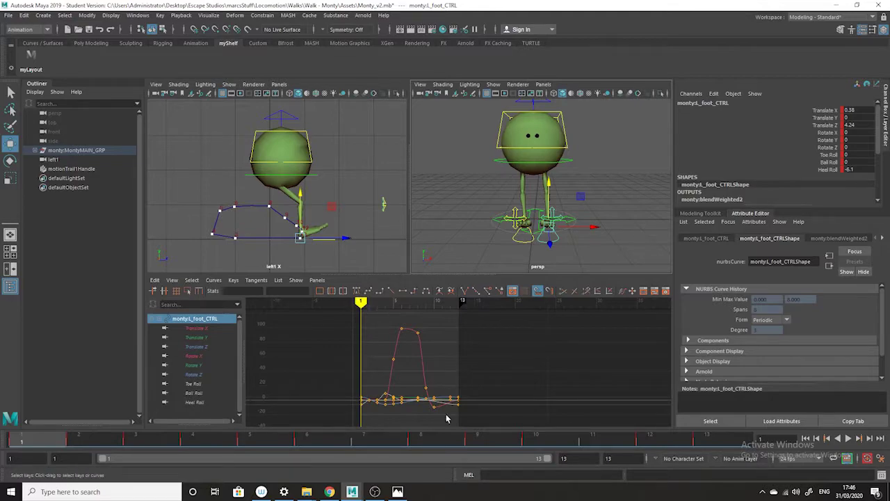
pyautogui.click(214, 280)
pyautogui.moveTo(250, 63)
pyautogui.click(355, 70)
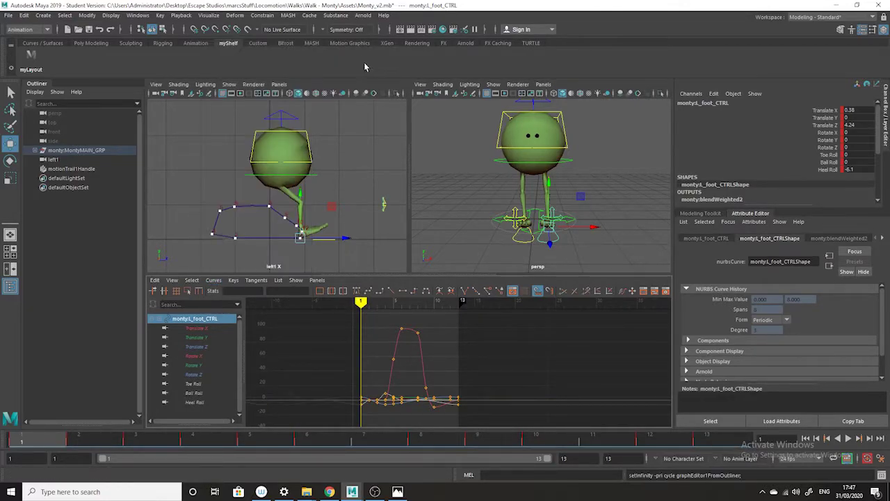
pyautogui.click(215, 282)
pyautogui.moveTo(233, 280)
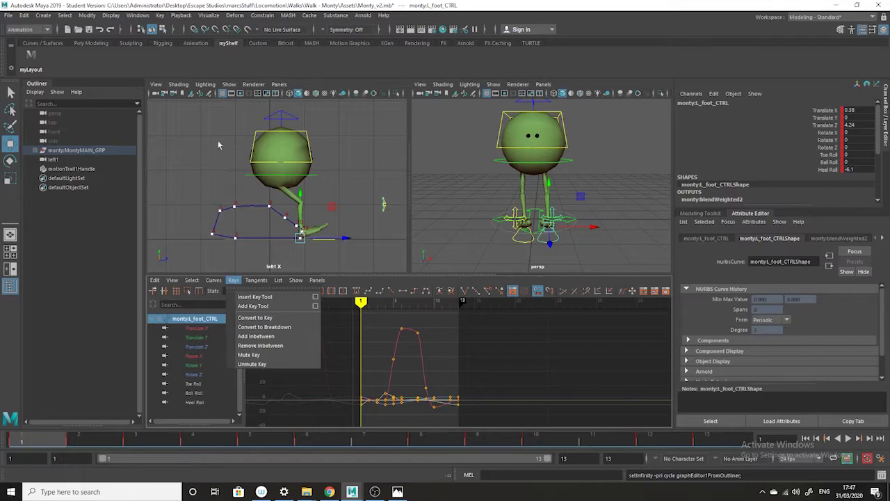
pyautogui.moveTo(264, 63)
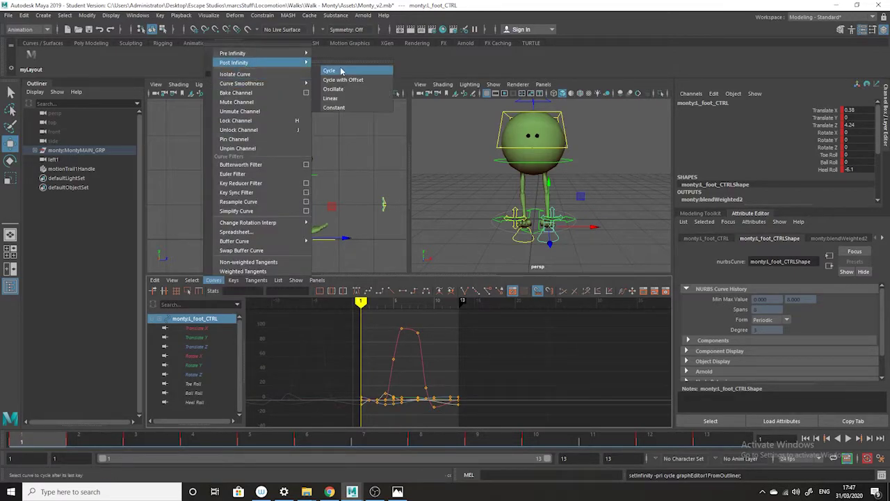
pyautogui.click(341, 70)
# In the front view, lower all the left foot's Translate X keys to about -0.17 to shift the foot sideways
pyautogui.click(543, 84)
pyautogui.moveTo(577, 115)
pyautogui.click(654, 112)
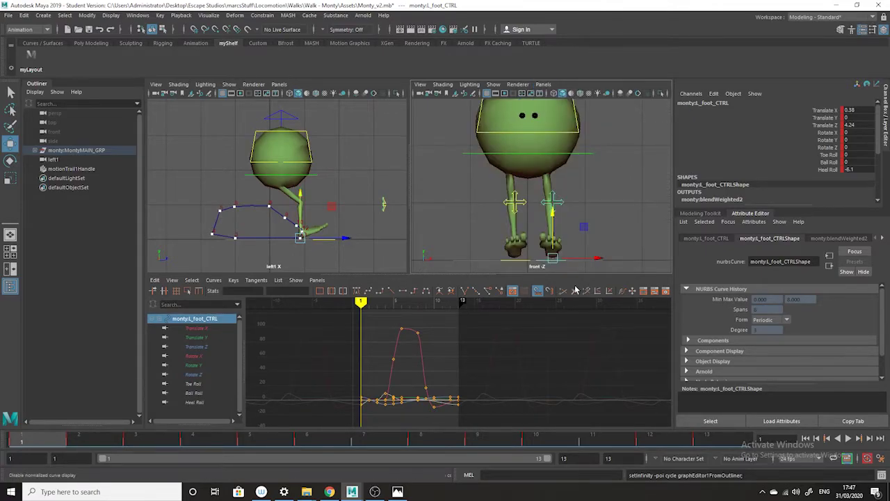
pyautogui.click(197, 328)
pyautogui.moveTo(616, 355); pyautogui.dragTo(317, 389)
pyautogui.keyDown('shift'); pyautogui.moveTo(391, 393); pyautogui.dragTo(386, 424, button='middle'); pyautogui.keyUp('shift')
pyautogui.keyDown('alt'); pyautogui.moveTo(485, 425); pyautogui.dragTo(434, 400, button='right'); pyautogui.keyUp('alt')
pyautogui.moveTo(449, 362); pyautogui.dragTo(446, 391, button='middle')
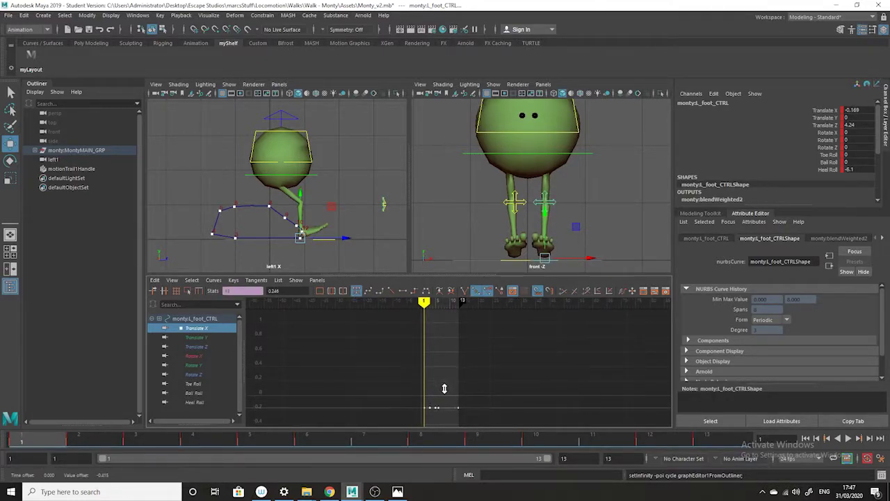
# Shift all animation keys on every left foot channel forward by six frames so they start at frame 7
pyautogui.click(199, 338)
pyautogui.keyDown('ctrl'); pyautogui.click(199, 347); pyautogui.keyUp('ctrl')
pyautogui.keyDown('ctrl'); pyautogui.click(200, 329); pyautogui.keyUp('ctrl')
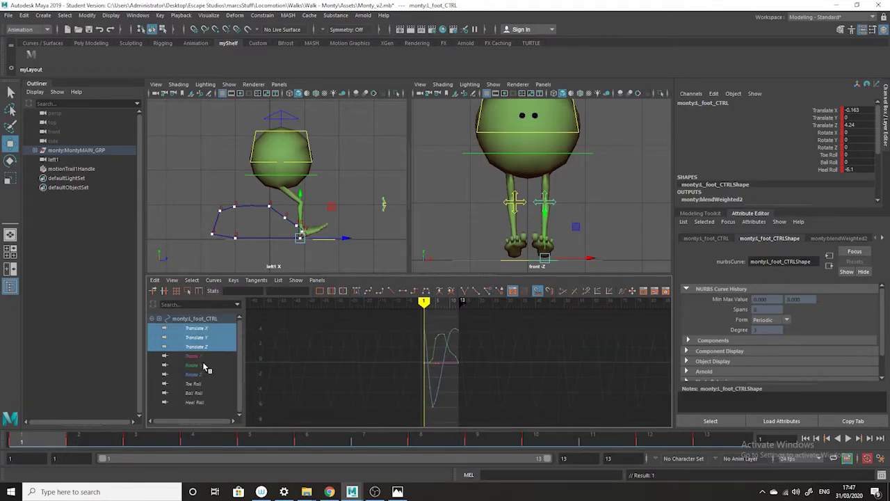
pyautogui.keyDown('ctrl'); pyautogui.click(201, 356); pyautogui.keyUp('ctrl')
pyautogui.keyDown('ctrl'); pyautogui.click(200, 365); pyautogui.keyUp('ctrl')
pyautogui.keyDown('ctrl'); pyautogui.click(202, 374); pyautogui.keyUp('ctrl')
pyautogui.keyDown('ctrl'); pyautogui.click(202, 385); pyautogui.keyUp('ctrl')
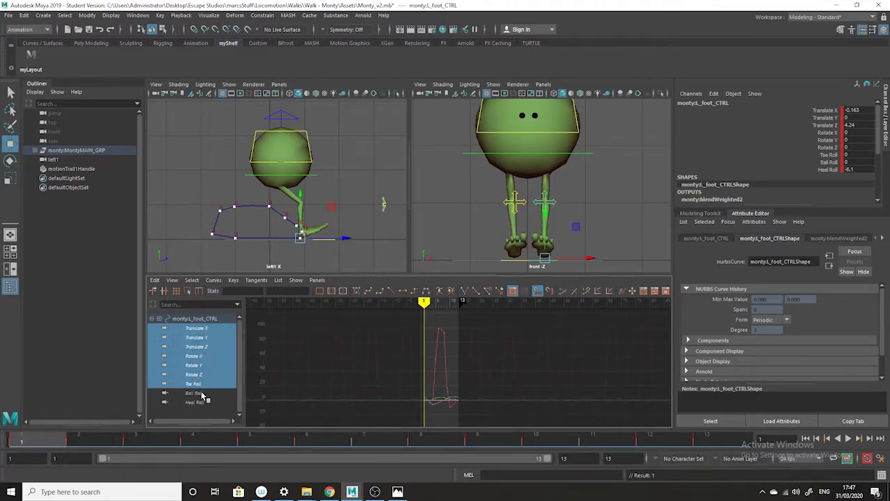
pyautogui.keyDown('ctrl'); pyautogui.click(203, 393); pyautogui.keyUp('ctrl')
pyautogui.keyDown('ctrl'); pyautogui.click(209, 402); pyautogui.keyUp('ctrl')
pyautogui.keyDown('alt'); pyautogui.moveTo(539, 376); pyautogui.dragTo(495, 401, button='right'); pyautogui.keyUp('alt')
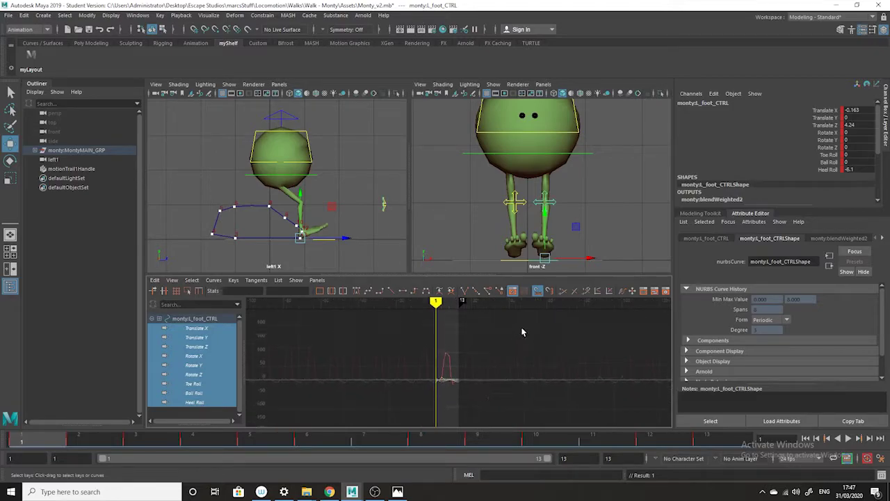
pyautogui.moveTo(522, 330); pyautogui.dragTo(327, 468)
pyautogui.click(382, 441)
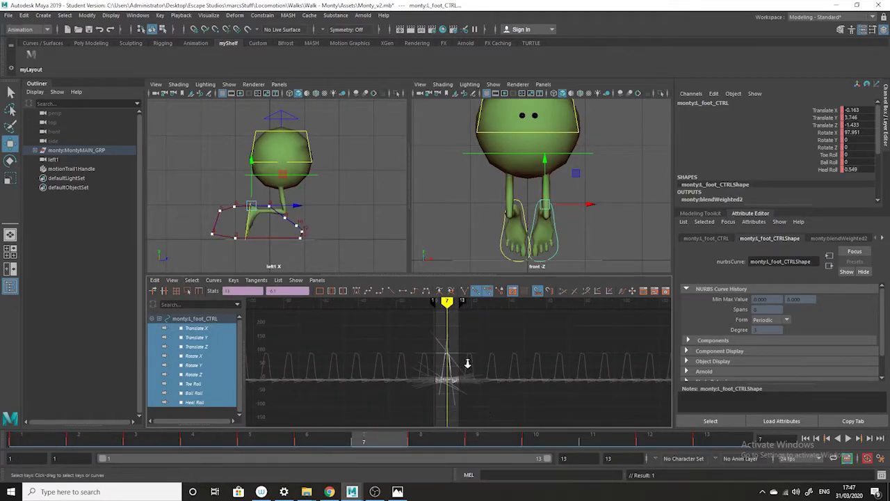
pyautogui.press('f')
pyautogui.keyDown('shift'); pyautogui.moveTo(435, 410); pyautogui.dragTo(477, 411, button='middle'); pyautogui.keyUp('shift')
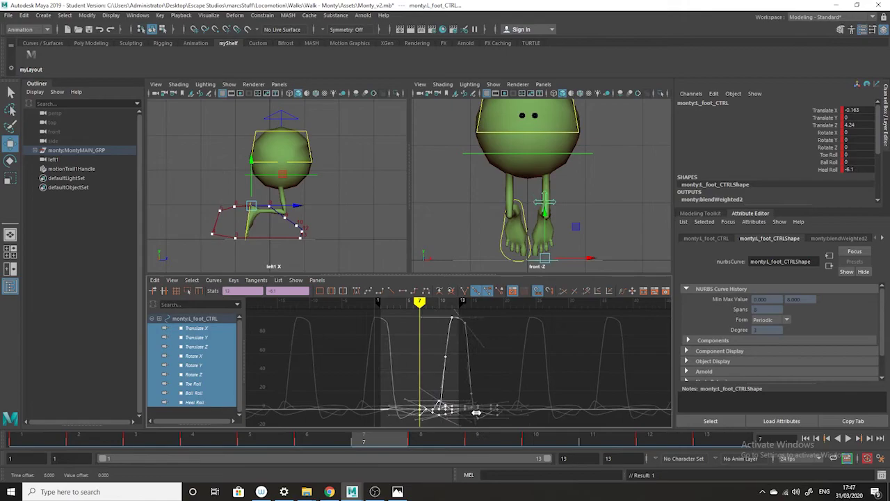
# Scrub through the cycle up to frame 12 to check how the left foot alternates with the right
pyautogui.click(224, 439)
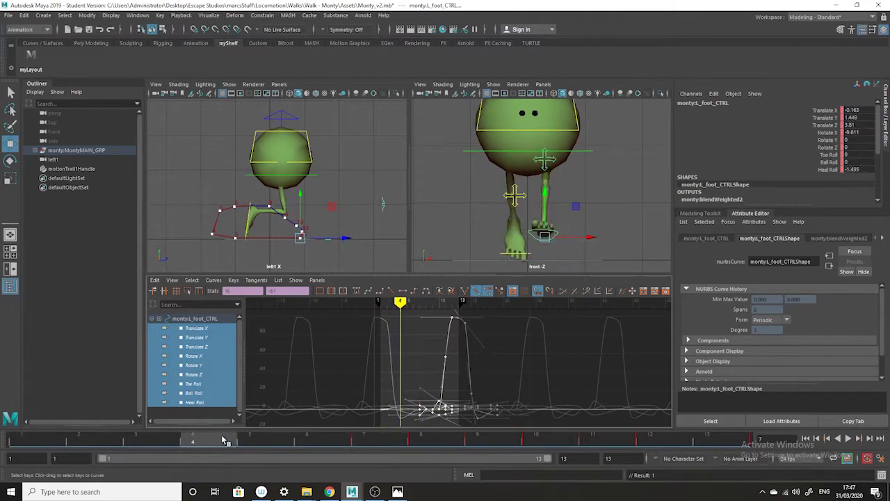
pyautogui.click(67, 439)
pyautogui.moveTo(68, 439)
pyautogui.mouseDown()
pyautogui.moveTo(425, 449)
pyautogui.moveTo(673, 430)
pyautogui.mouseUp()
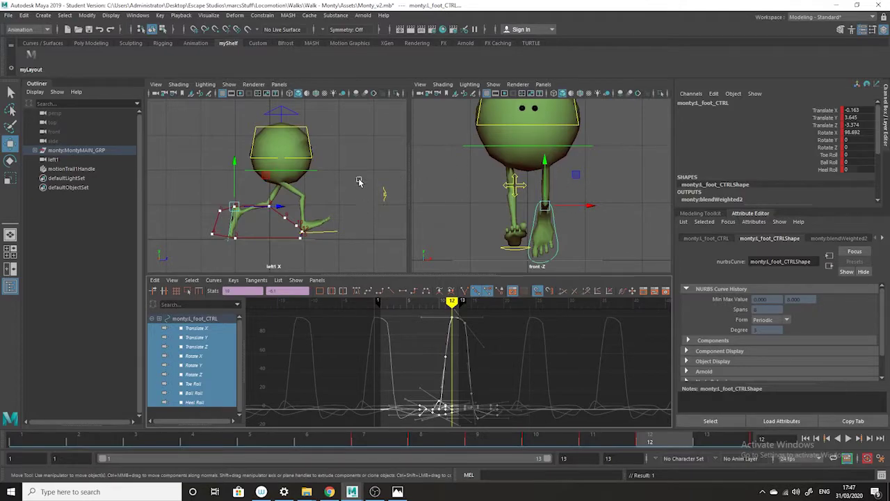
# Switch the front view to the perspective camera and play back the cycle
pyautogui.click(544, 84)
pyautogui.moveTo(573, 95)
pyautogui.click(647, 93)
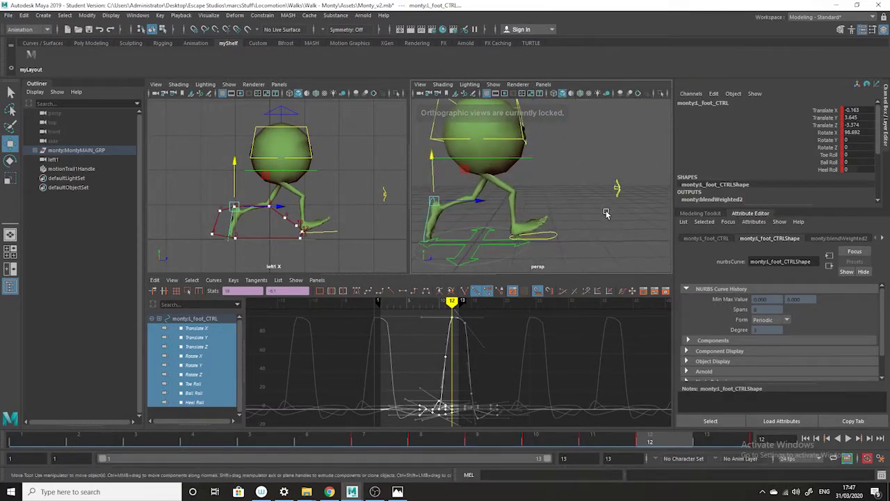
pyautogui.click(847, 439)
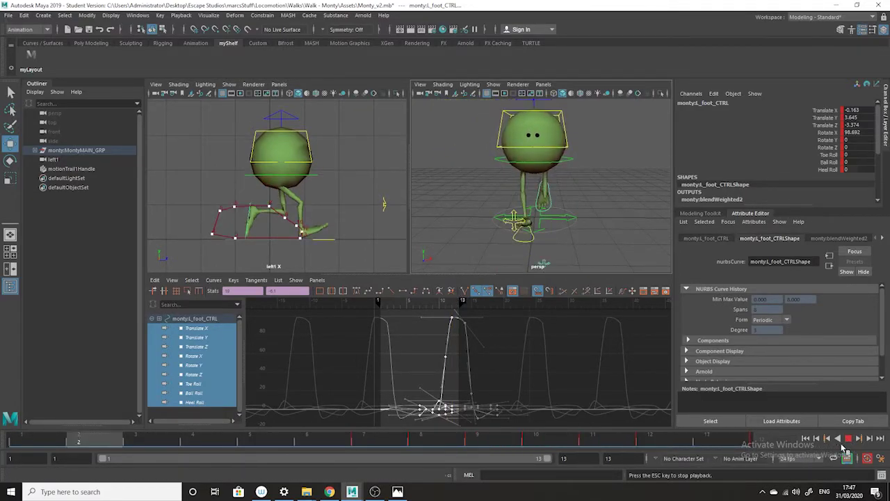
# Stop the playback and set the playback range's end to frame 12
pyautogui.press('Escape')
pyautogui.click(748, 443)
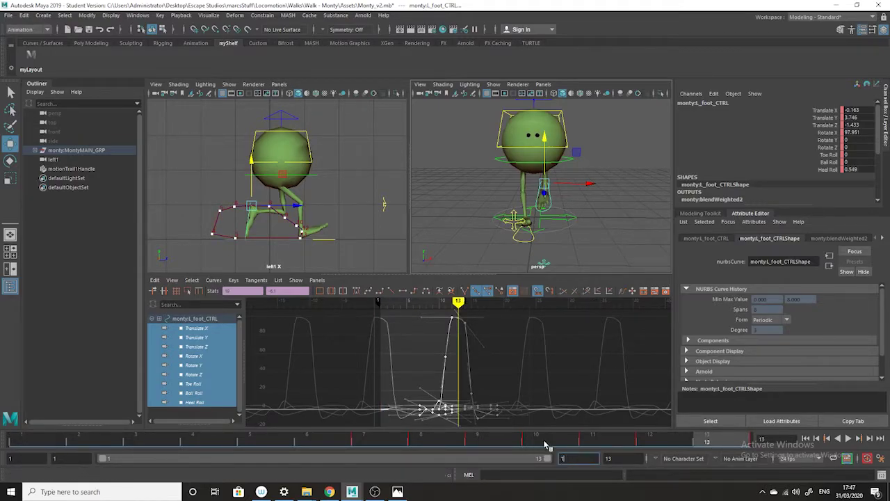
pyautogui.press('Return')
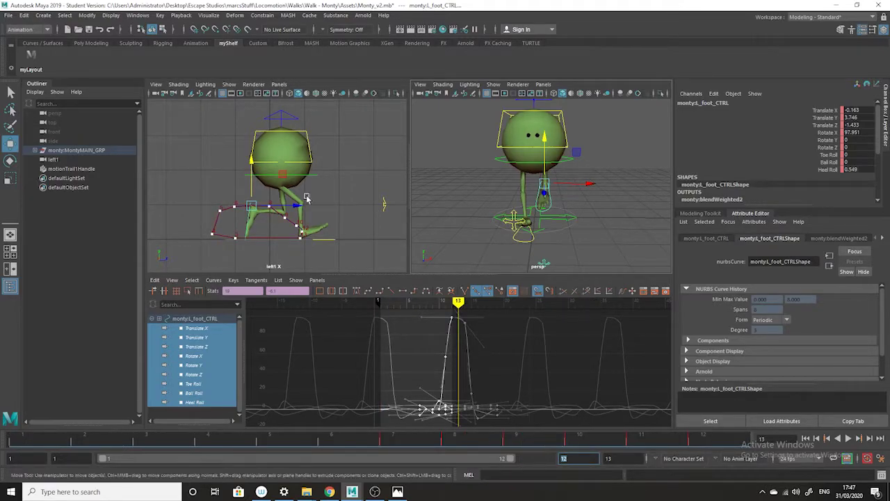
# Create a playblast of the perspective view from an angled side view, watch it, and close the video player
pyautogui.click(138, 14)
pyautogui.keyDown('alt'); pyautogui.moveTo(555, 203); pyautogui.dragTo(607, 202); pyautogui.keyUp('alt')
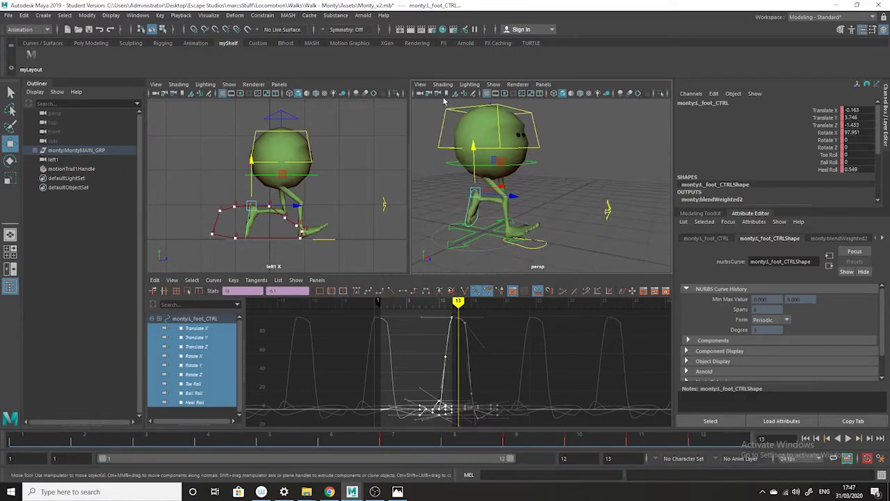
pyautogui.click(138, 14)
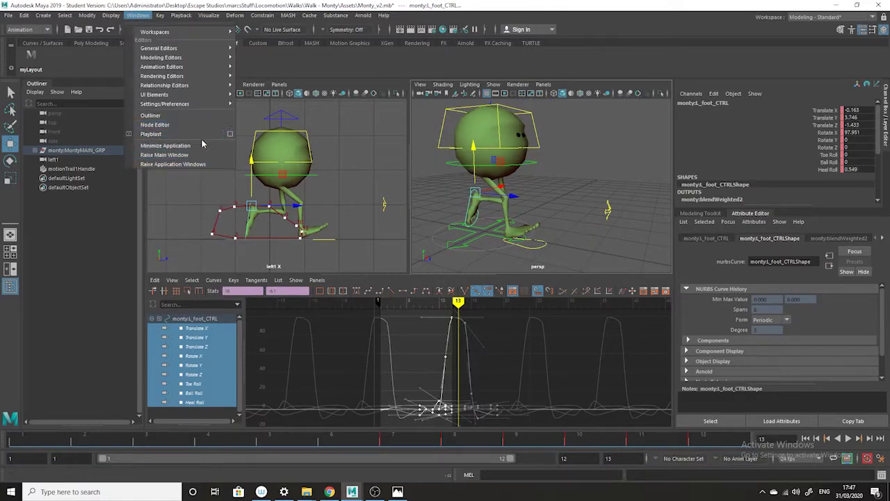
pyautogui.click(170, 145)
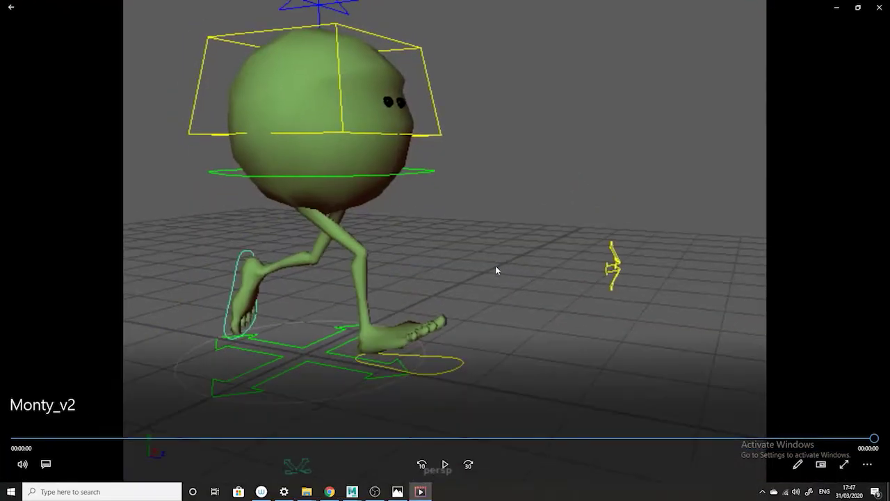
pyautogui.click(446, 466)
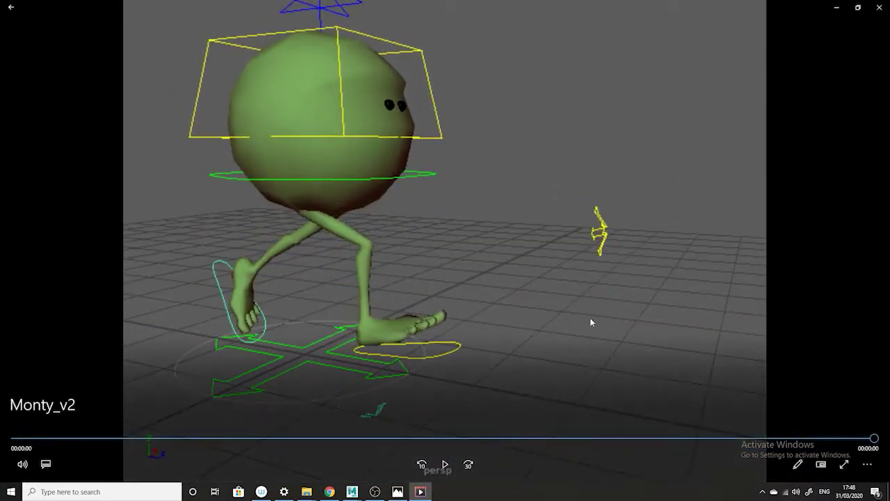
pyautogui.click(878, 10)
# Scrub and play back the cycle from several perspective angles to examine the foot and body motion
pyautogui.moveTo(382, 443)
pyautogui.mouseDown()
pyautogui.moveTo(68, 422)
pyautogui.moveTo(171, 439)
pyautogui.moveTo(470, 442)
pyautogui.mouseUp()
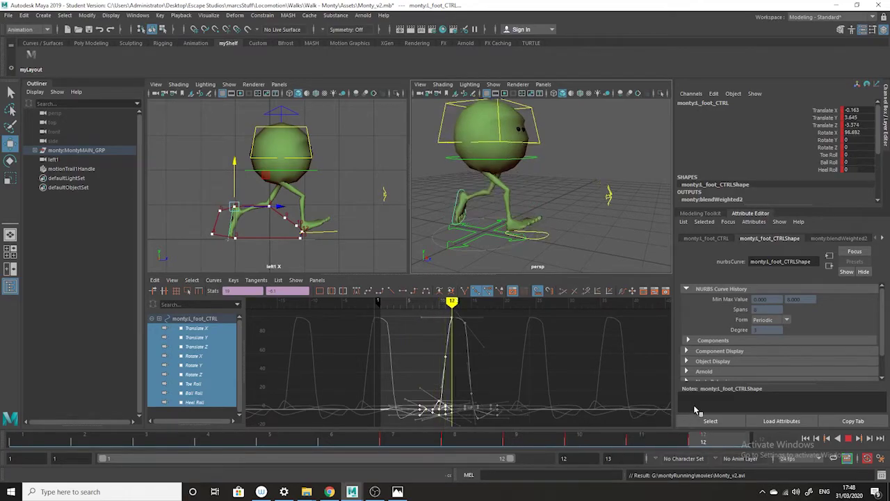
pyautogui.keyDown('alt'); pyautogui.moveTo(647, 247); pyautogui.dragTo(548, 255); pyautogui.keyUp('alt')
pyautogui.moveTo(246, 436); pyautogui.dragTo(2, 410)
pyautogui.click(517, 243)
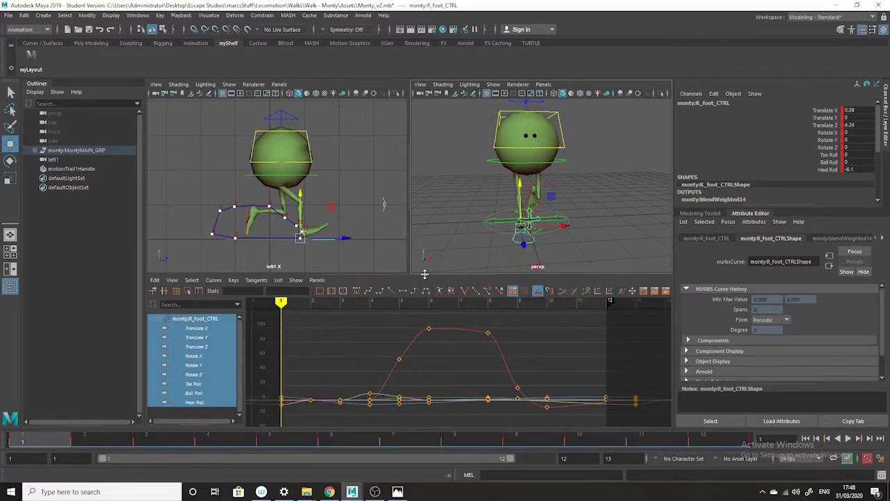
pyautogui.moveTo(523, 252)
pyautogui.keyDown('alt'); pyautogui.mouseDown()
pyautogui.moveTo(662, 252)
pyautogui.moveTo(492, 252)
pyautogui.moveTo(522, 253)
pyautogui.mouseUp(); pyautogui.keyUp('alt')
pyautogui.hotkey('alt', 'v')
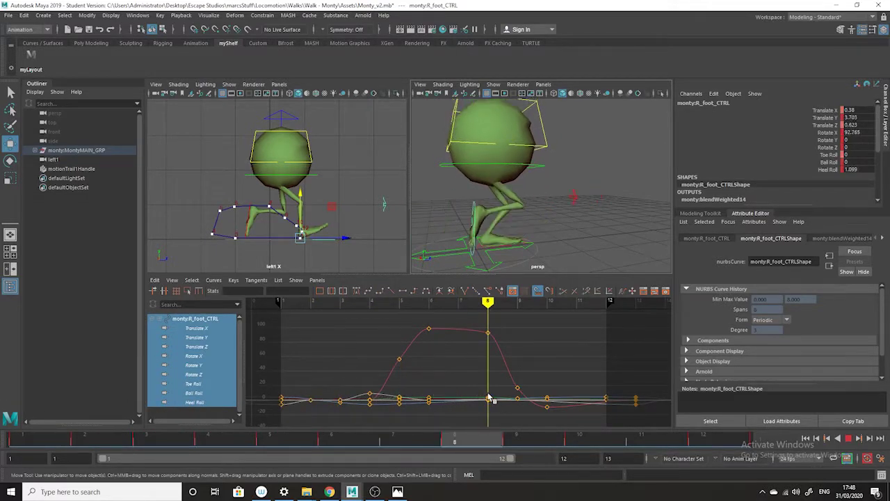
pyautogui.hotkey('alt', 'v')
pyautogui.keyDown('alt'); pyautogui.moveTo(592, 240); pyautogui.dragTo(441, 233); pyautogui.keyUp('alt')
# Raise the root control's Translate Y keys at frames 1 and 7 together to about -0.61
pyautogui.click(546, 167)
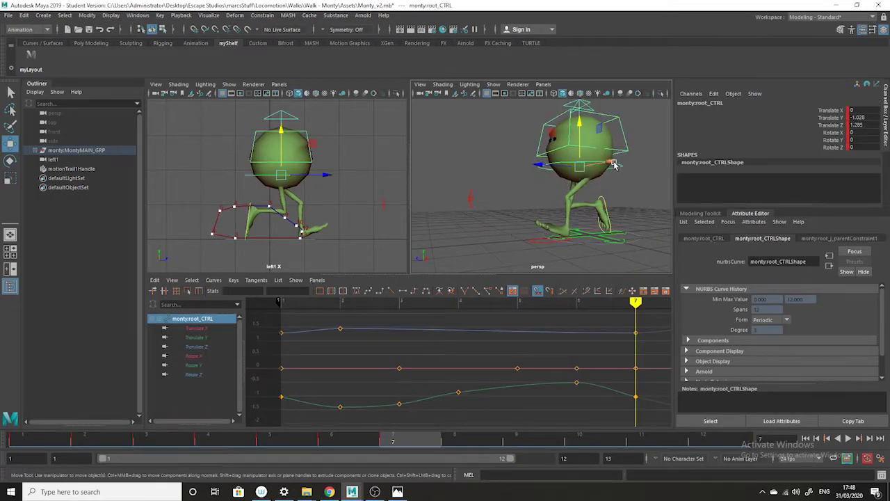
pyautogui.click(197, 337)
pyautogui.keyDown('alt'); pyautogui.moveTo(613, 398); pyautogui.dragTo(586, 391, button='right'); pyautogui.keyUp('alt')
pyautogui.moveTo(578, 358); pyautogui.dragTo(543, 382)
pyautogui.keyDown('shift'); pyautogui.moveTo(380, 366); pyautogui.dragTo(352, 387); pyautogui.keyUp('shift')
pyautogui.keyDown('shift'); pyautogui.moveTo(354, 384); pyautogui.dragTo(355, 370, button='middle'); pyautogui.keyUp('shift')
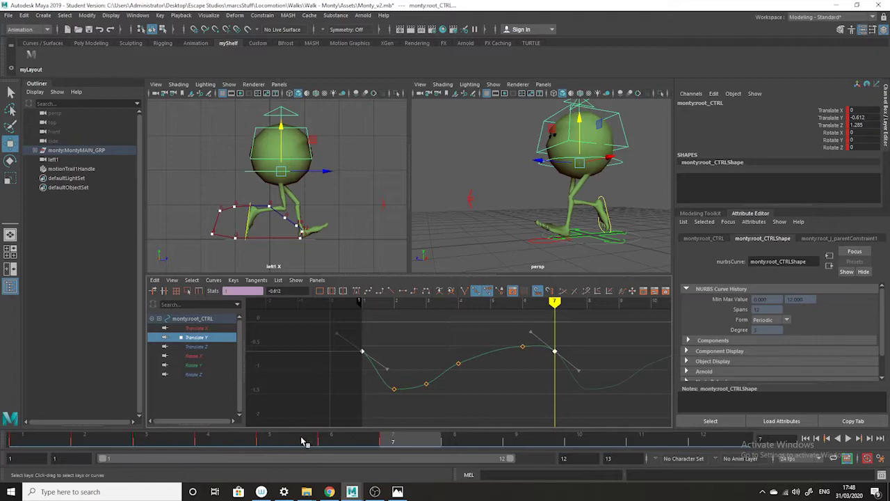
# Review the motion, and lower the root control's Translate Y key at frame 3 to about -1.64
pyautogui.hotkey('alt', 'v')
pyautogui.moveTo(357, 407); pyautogui.dragTo(455, 432)
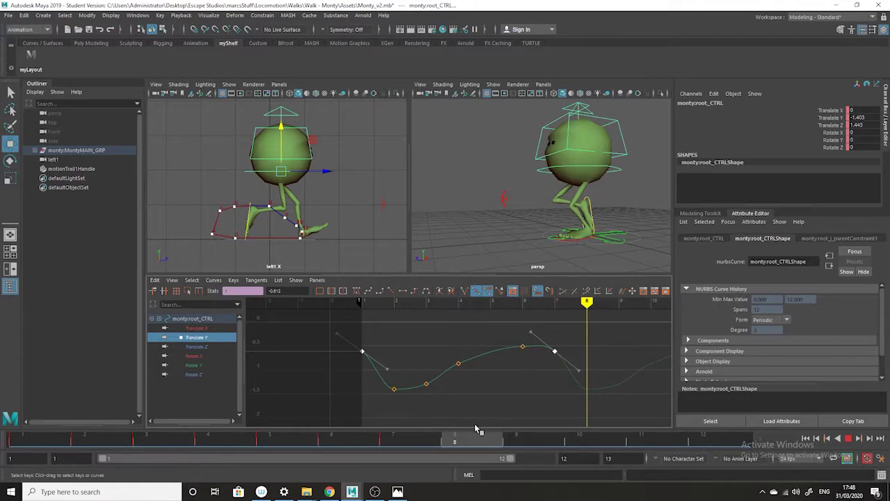
pyautogui.moveTo(497, 428); pyautogui.dragTo(513, 433)
pyautogui.click(439, 388)
pyautogui.moveTo(415, 364); pyautogui.dragTo(433, 392)
pyautogui.keyDown('shift'); pyautogui.moveTo(427, 342); pyautogui.dragTo(421, 360, button='middle'); pyautogui.keyUp('shift')
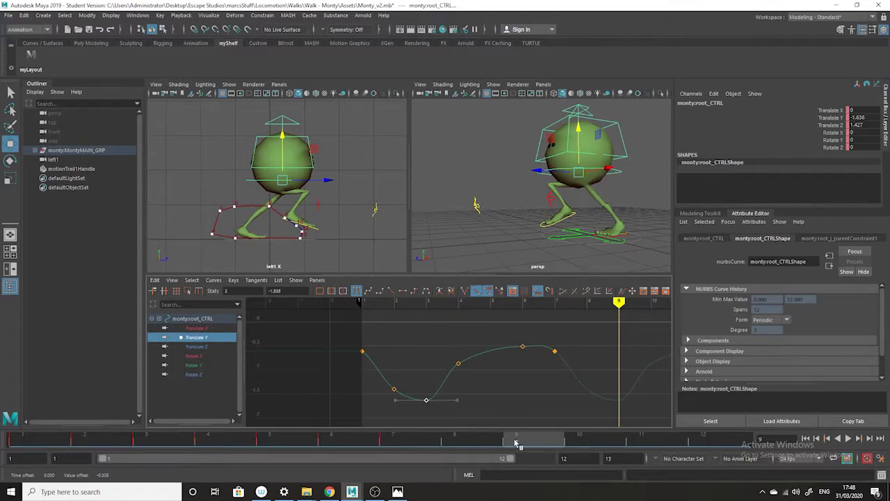
# Deselect the root control, and scrub and play back the cycle to check the adjusted vertical motion
pyautogui.moveTo(564, 438); pyautogui.dragTo(41, 382)
pyautogui.click(349, 205)
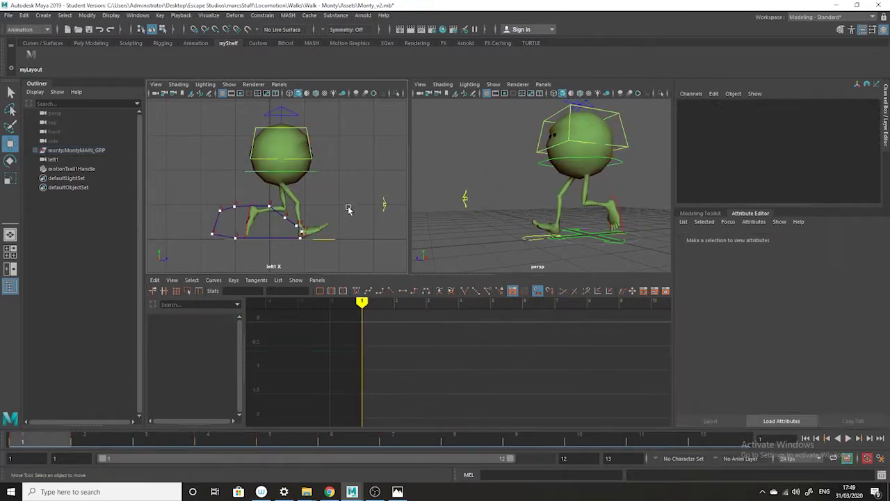
pyautogui.moveTo(156, 445)
pyautogui.mouseDown()
pyautogui.moveTo(3, 422)
pyautogui.moveTo(474, 442)
pyautogui.mouseUp()
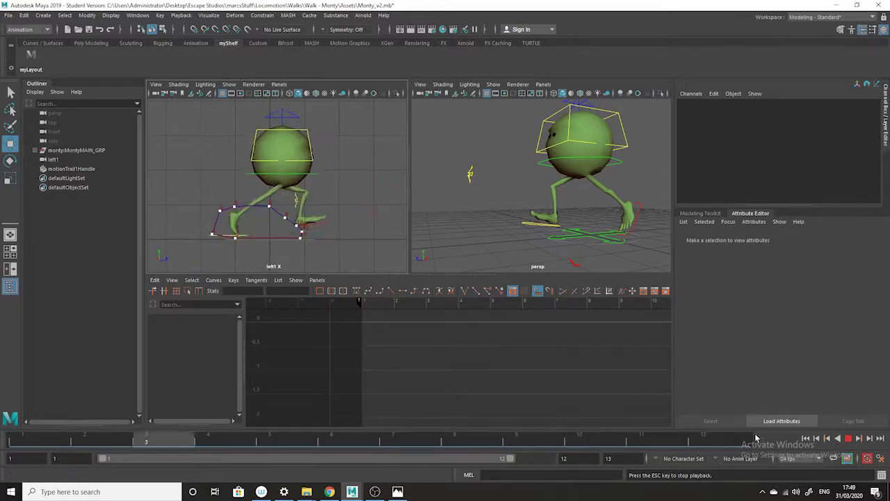
pyautogui.click(851, 439)
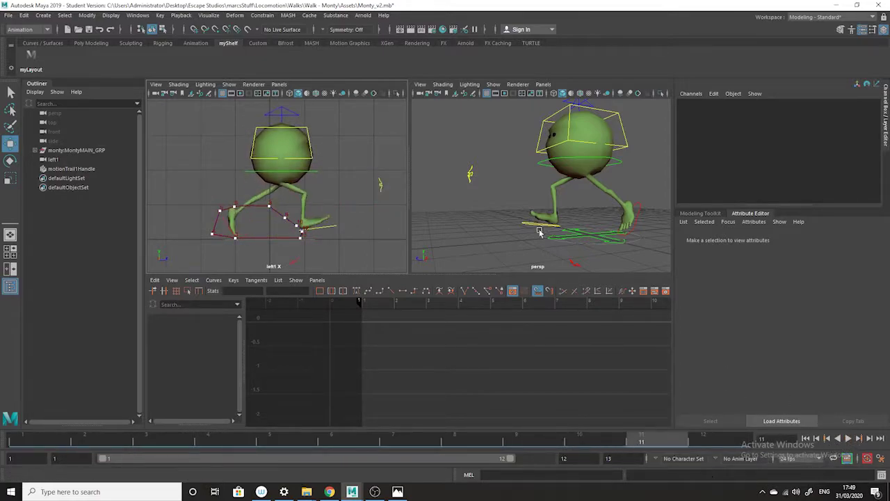
# Save the scene as montyRun_v01 in the montyRunning project's scenes folder
pyautogui.click(8, 15)
pyautogui.click(32, 57)
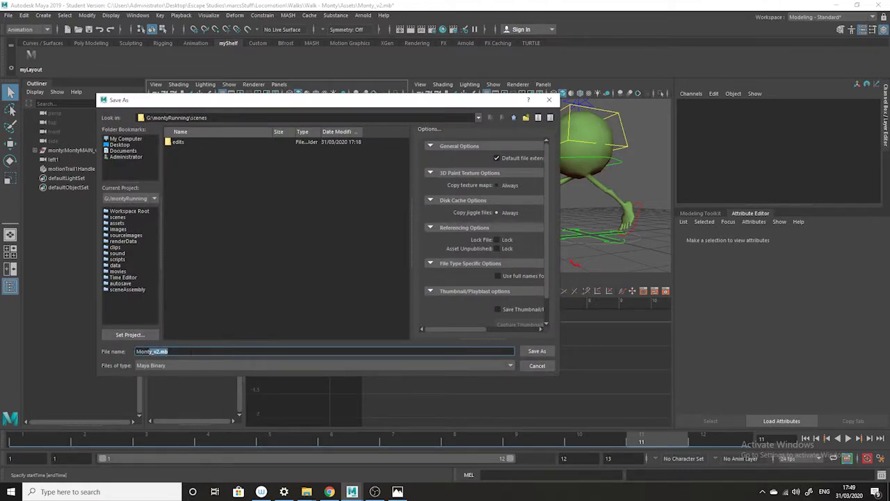
pyautogui.write('montyRun_v01')
pyautogui.click(537, 351)
pyautogui.click(432, 254)
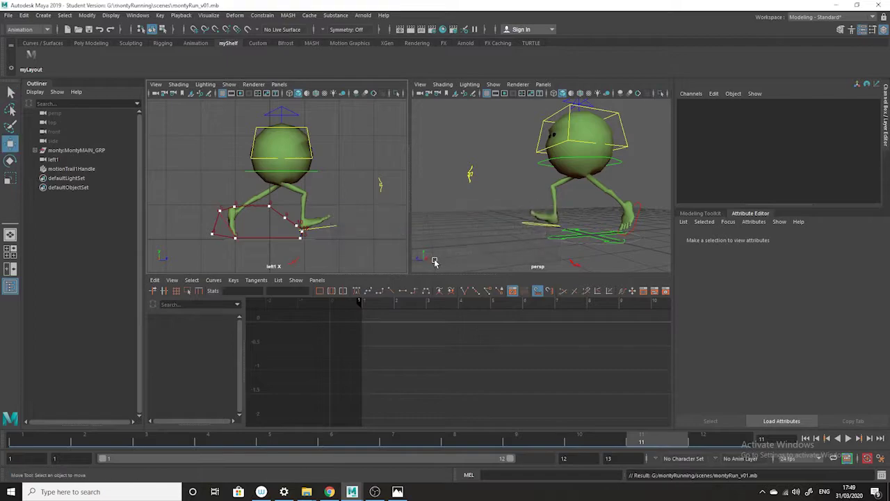
# Isolate the right foot control's Translate Z curve and delete its key at frame 3
pyautogui.moveTo(237, 440)
pyautogui.mouseDown()
pyautogui.moveTo(135, 413)
pyautogui.moveTo(402, 425)
pyautogui.moveTo(631, 344)
pyautogui.mouseUp()
pyautogui.keyDown('alt'); pyautogui.moveTo(571, 251); pyautogui.dragTo(547, 234); pyautogui.keyUp('alt')
pyautogui.click(547, 233)
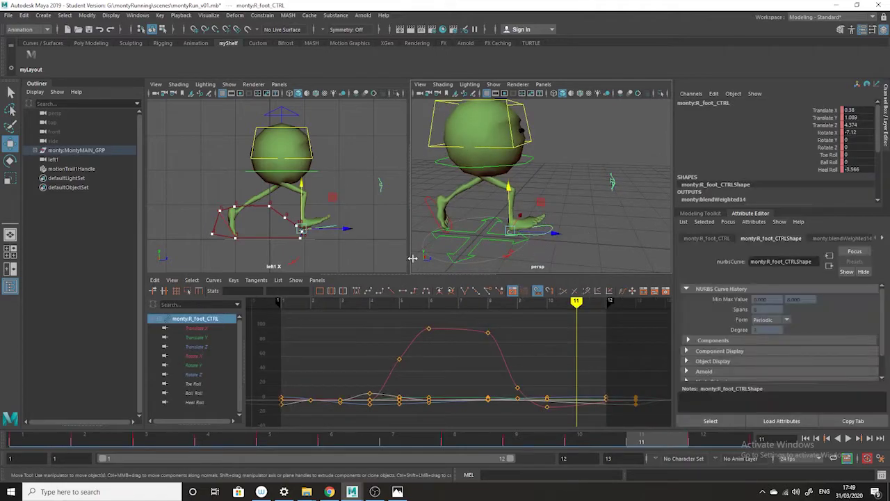
pyautogui.click(202, 347)
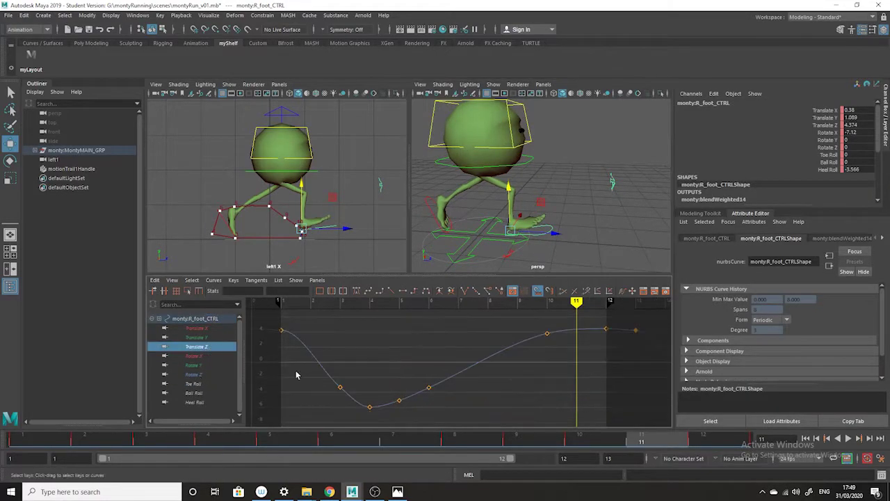
pyautogui.keyDown('alt'); pyautogui.moveTo(436, 395); pyautogui.dragTo(533, 391, button='middle'); pyautogui.keyUp('alt')
pyautogui.moveTo(588, 439)
pyautogui.mouseDown()
pyautogui.moveTo(23, 434)
pyautogui.moveTo(264, 451)
pyautogui.moveTo(239, 452)
pyautogui.mouseUp()
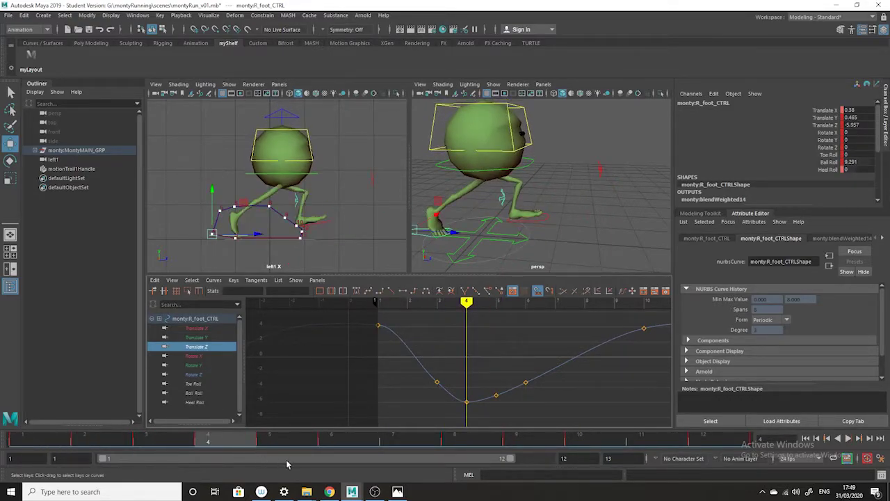
pyautogui.moveTo(454, 362); pyautogui.dragTo(416, 394)
pyautogui.press('Delete')
# Break the tangents of the right foot's Translate Z keys at frames 1 and 4 and make the curve between them linear
pyautogui.moveTo(425, 319); pyautogui.dragTo(358, 370)
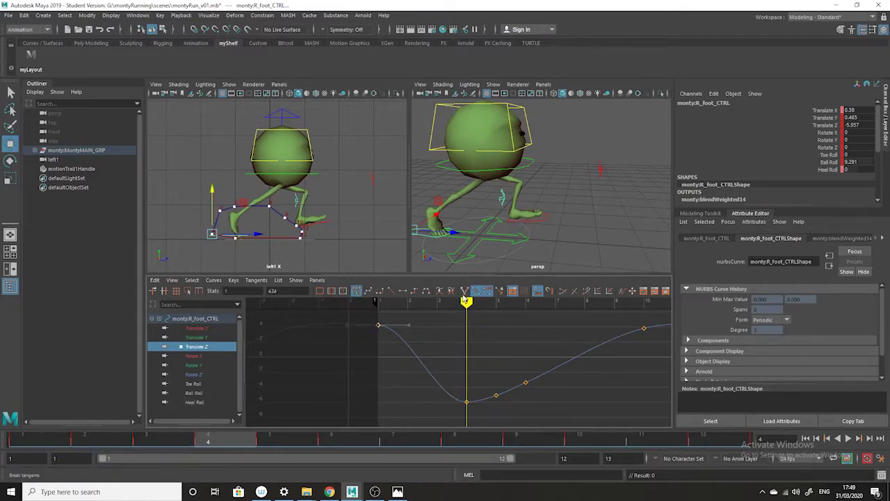
pyautogui.moveTo(410, 325); pyautogui.dragTo(415, 318)
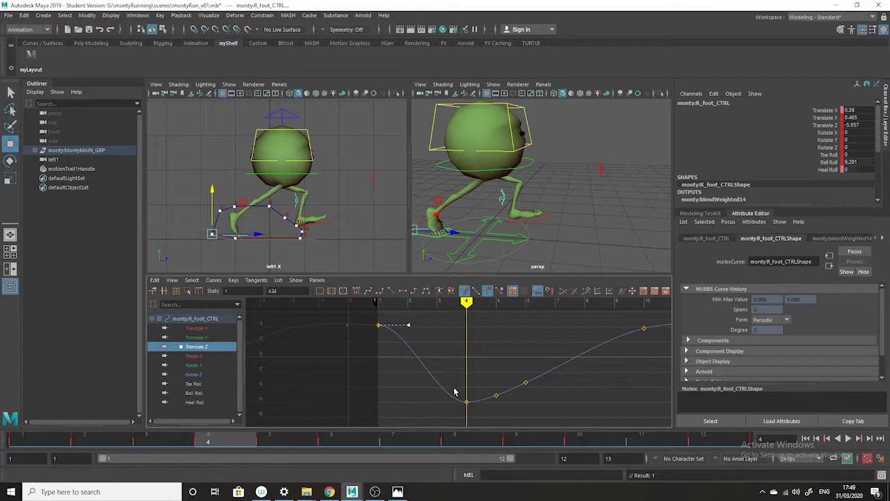
pyautogui.click(394, 292)
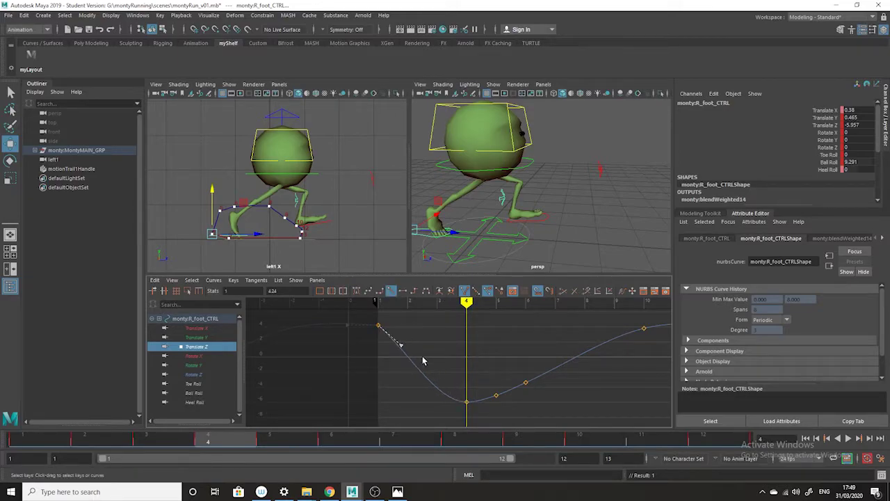
pyautogui.moveTo(434, 376); pyautogui.dragTo(472, 421)
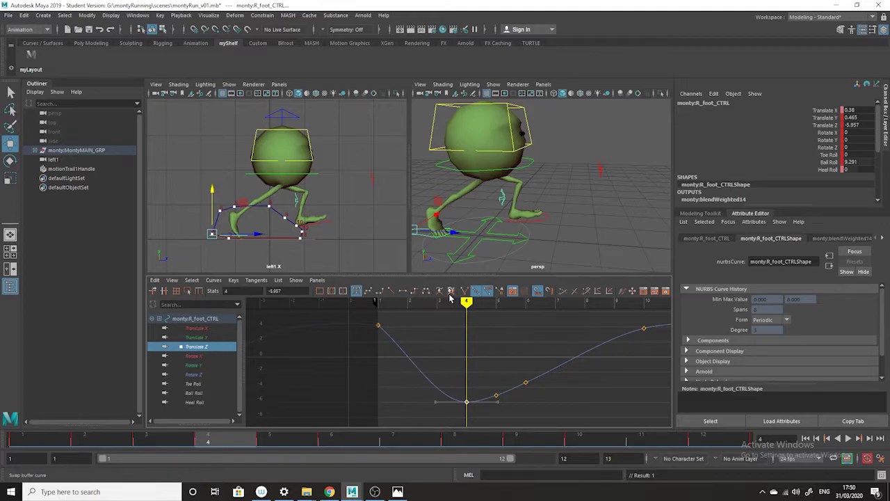
pyautogui.click(393, 290)
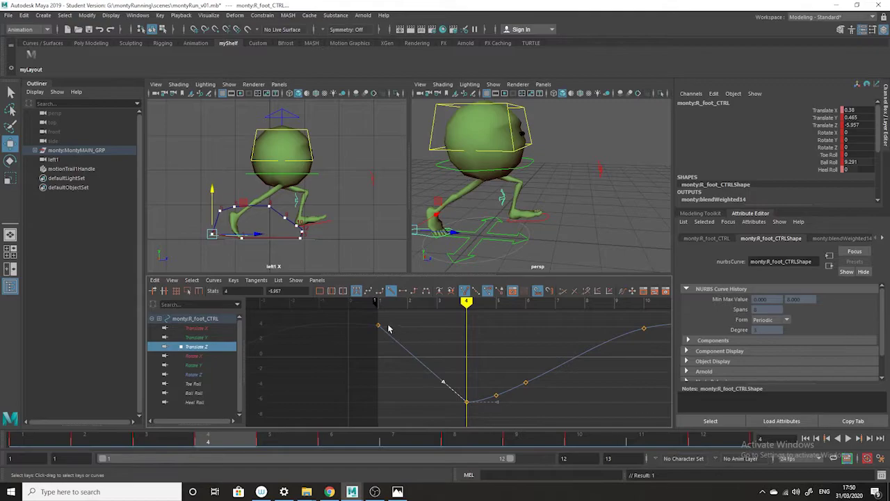
# Isolate the left foot control's Translate Z curve and delete its key at frame 9
pyautogui.click(410, 403)
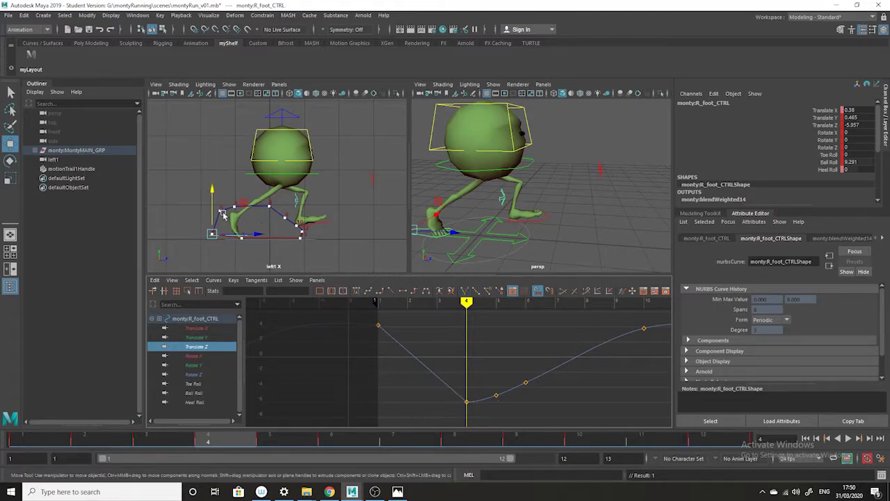
pyautogui.click(324, 224)
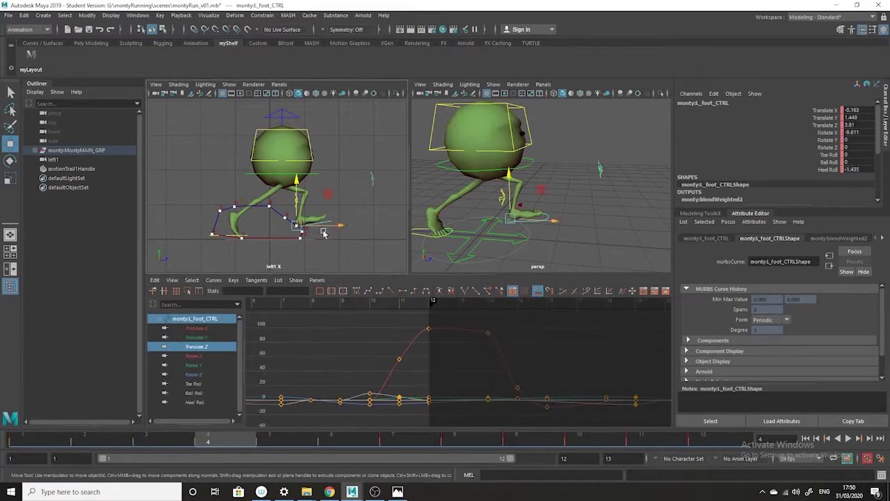
pyautogui.click(201, 346)
pyautogui.moveTo(379, 373); pyautogui.dragTo(312, 402)
pyautogui.press('Delete')
# Break the tangents of the left foot's Translate Z keys at frames 7 and 10 and make the curve between them linear
pyautogui.moveTo(313, 318); pyautogui.dragTo(277, 380)
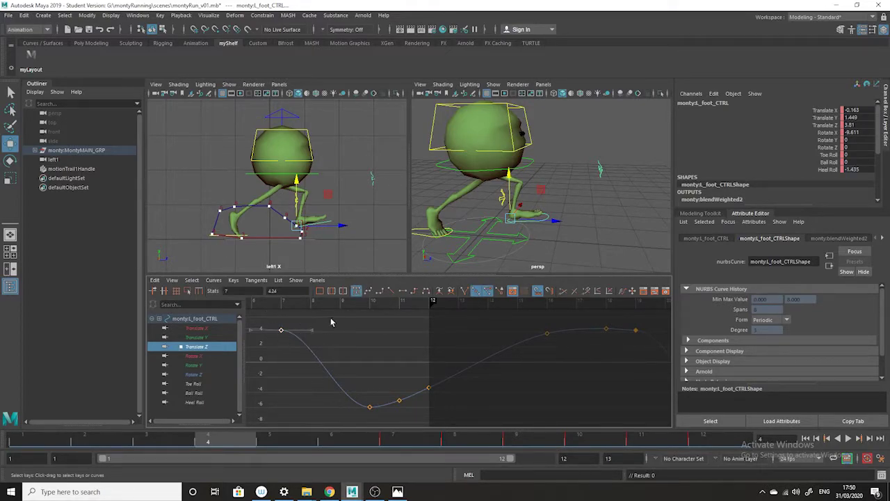
pyautogui.click(464, 291)
pyautogui.click(312, 330)
pyautogui.click(390, 291)
pyautogui.moveTo(349, 391); pyautogui.dragTo(377, 420)
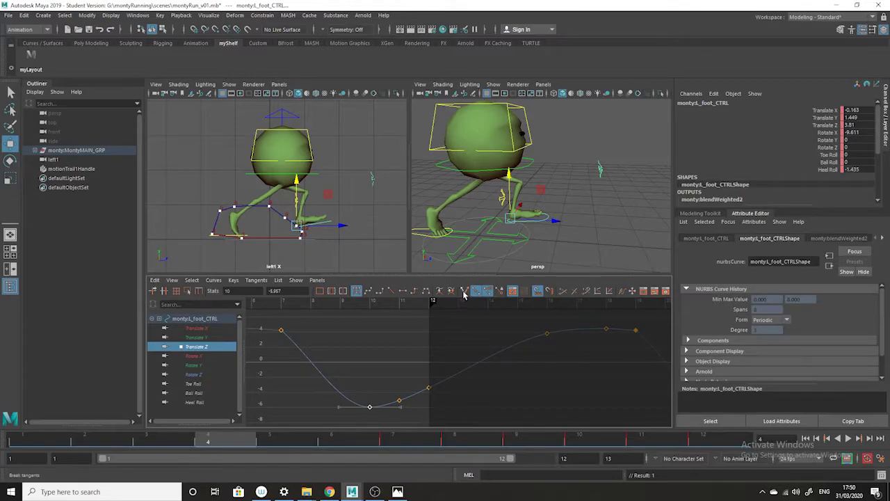
pyautogui.moveTo(322, 390); pyautogui.dragTo(349, 420)
pyautogui.click(393, 294)
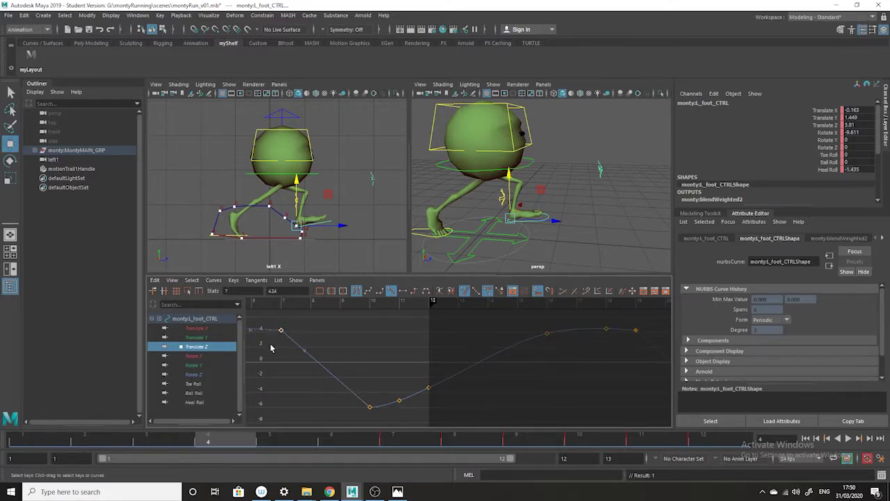
pyautogui.keyDown('alt'); pyautogui.moveTo(340, 332); pyautogui.dragTo(465, 346, button='middle'); pyautogui.keyUp('alt')
pyautogui.moveTo(365, 338); pyautogui.dragTo(382, 355)
pyautogui.moveTo(376, 361); pyautogui.dragTo(372, 354, button='middle')
pyautogui.keyDown('alt'); pyautogui.moveTo(573, 369); pyautogui.dragTo(519, 346, button='middle'); pyautogui.keyUp('alt')
# Scrub and play back the cycle from the front and side to check both feet's ground travel, and select the right foot control
pyautogui.moveTo(396, 445)
pyautogui.mouseDown()
pyautogui.moveTo(119, 440)
pyautogui.moveTo(397, 440)
pyautogui.moveTo(583, 455)
pyautogui.mouseUp()
pyautogui.keyDown('alt'); pyautogui.moveTo(631, 220); pyautogui.dragTo(531, 215); pyautogui.keyUp('alt')
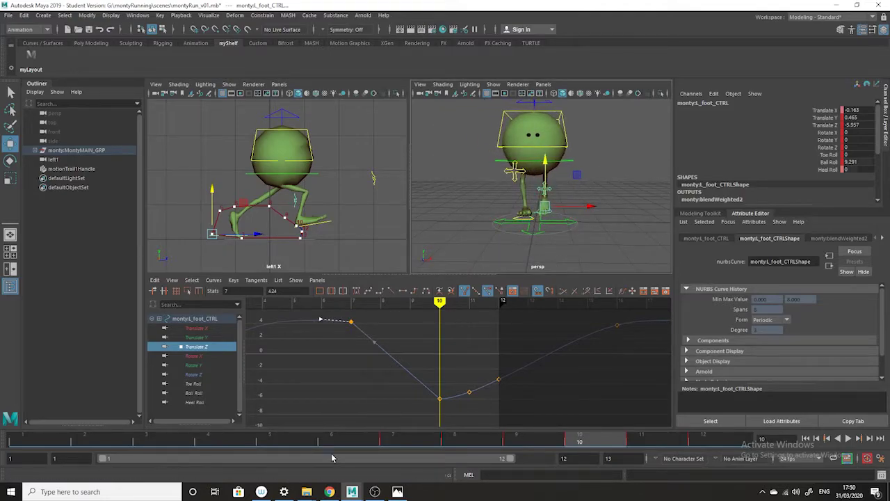
pyautogui.hotkey('alt', 'v')
pyautogui.moveTo(366, 429); pyautogui.dragTo(586, 441)
pyautogui.moveTo(535, 227)
pyautogui.keyDown('alt'); pyautogui.mouseDown()
pyautogui.moveTo(525, 228)
pyautogui.moveTo(554, 226)
pyautogui.mouseUp(); pyautogui.keyUp('alt')
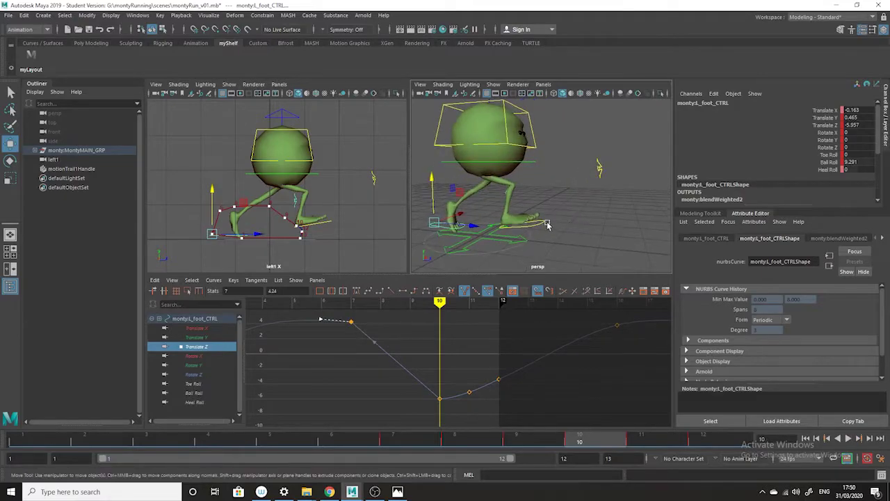
pyautogui.click(540, 226)
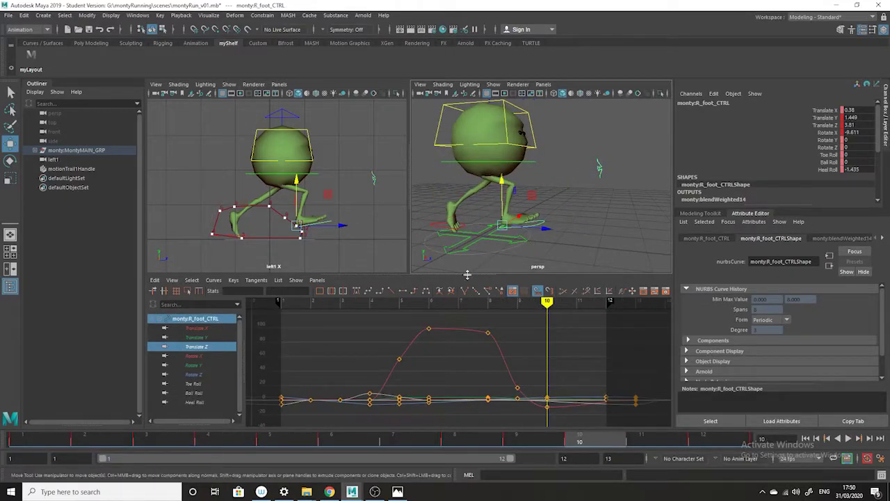
pyautogui.keyDown('alt'); pyautogui.moveTo(529, 213); pyautogui.dragTo(474, 214); pyautogui.keyUp('alt')
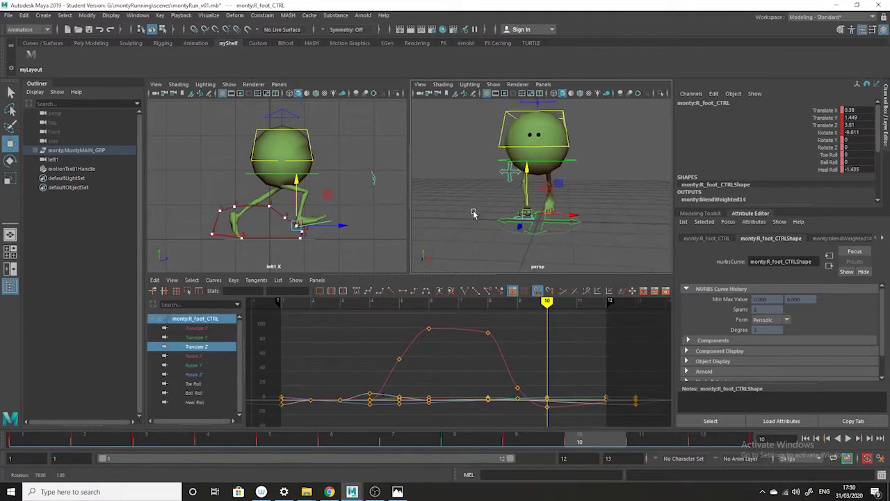
pyautogui.hotkey('alt', 'v')
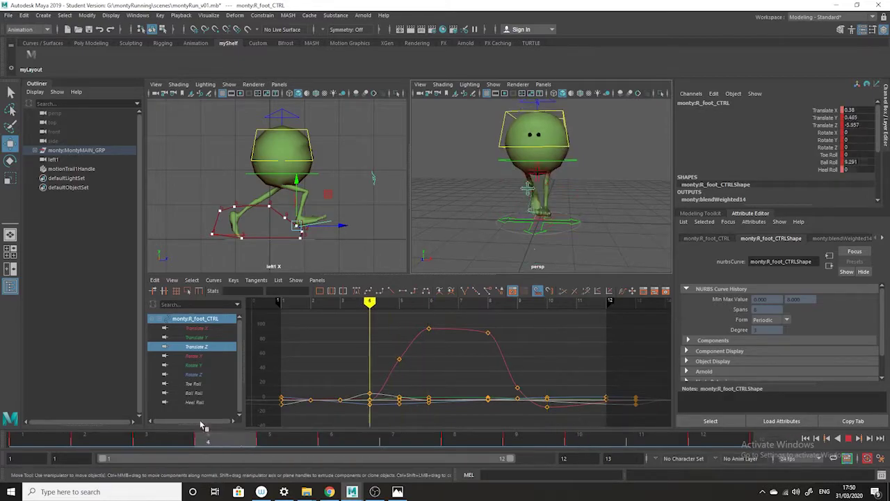
pyautogui.hotkey('alt', 'v')
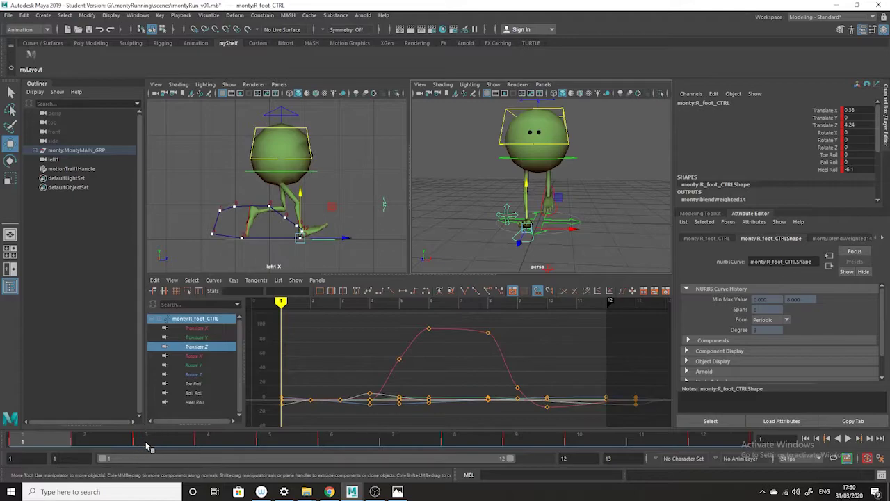
# Isolate the right foot control's Rotate Y curve and delete all its keys between frames 1 and 13
pyautogui.keyDown('alt'); pyautogui.moveTo(480, 224); pyautogui.dragTo(622, 252); pyautogui.keyUp('alt')
pyautogui.press('e')
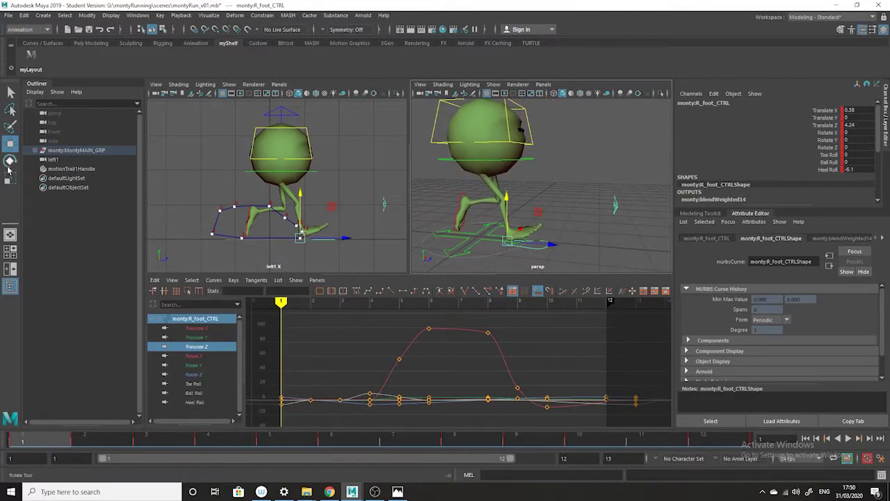
pyautogui.keyDown('alt'); pyautogui.moveTo(487, 250); pyautogui.dragTo(450, 275); pyautogui.keyUp('alt')
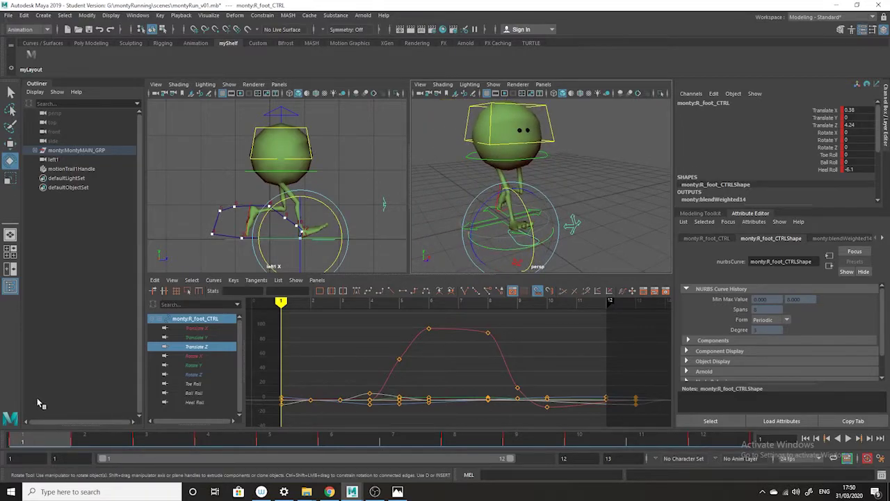
pyautogui.click(204, 356)
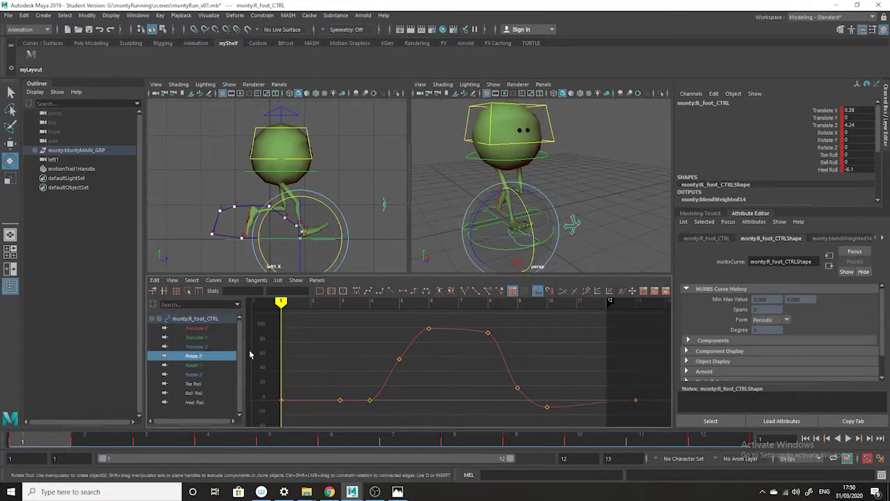
pyautogui.click(198, 365)
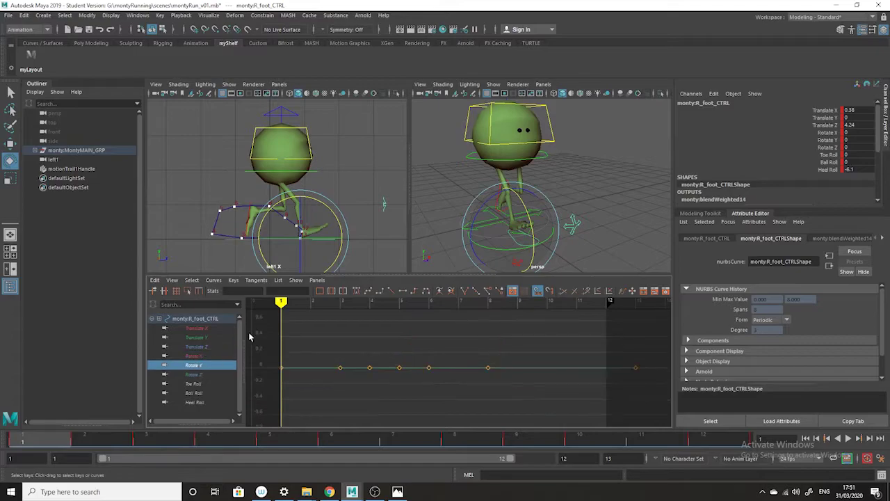
pyautogui.moveTo(549, 344); pyautogui.dragTo(324, 412)
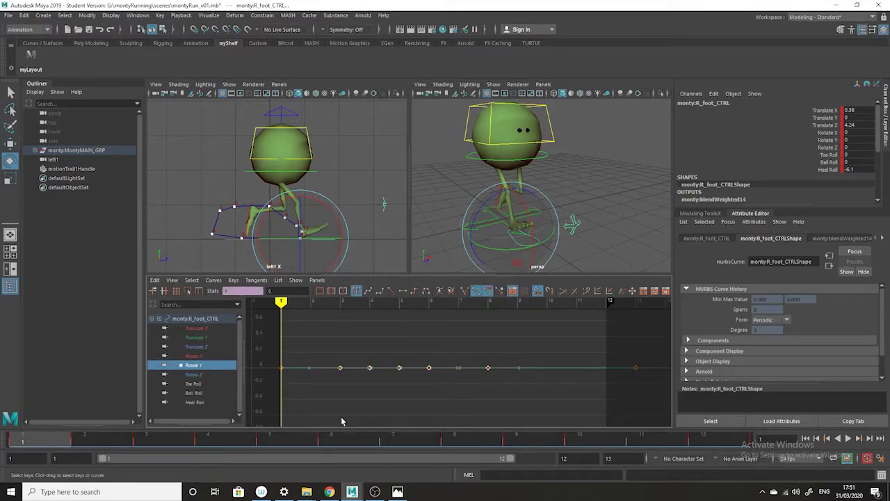
pyautogui.press('Delete')
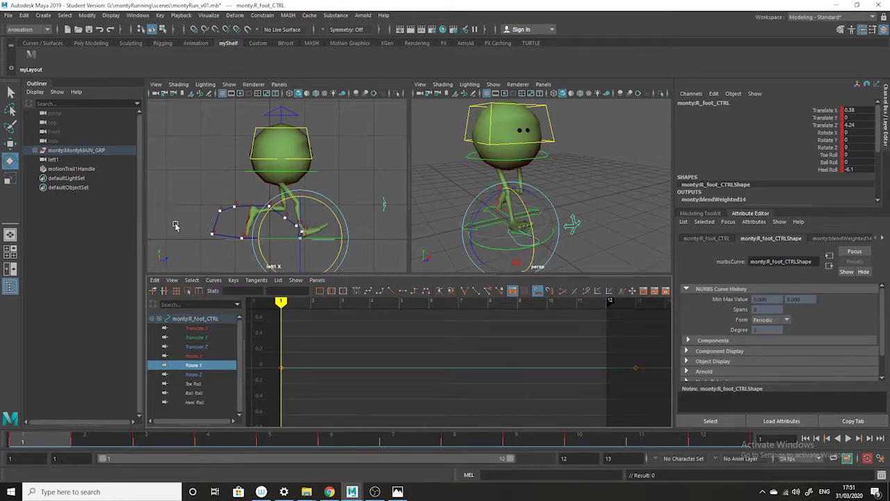
# Rotate the right foot outward at frame 1 to a Rotate Y of about -14.1 and frame its curve
pyautogui.moveTo(515, 253); pyautogui.dragTo(504, 256)
pyautogui.keyDown('alt'); pyautogui.moveTo(566, 255); pyautogui.dragTo(527, 254); pyautogui.keyUp('alt')
pyautogui.keyDown('alt'); pyautogui.moveTo(577, 355); pyautogui.dragTo(516, 377, button='right'); pyautogui.keyUp('alt')
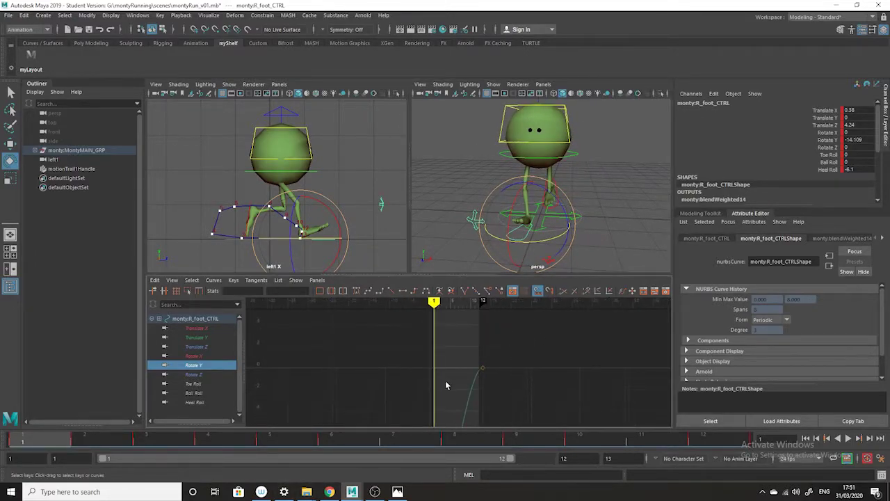
pyautogui.keyDown('alt'); pyautogui.moveTo(530, 379); pyautogui.dragTo(566, 350, button='middle'); pyautogui.keyUp('alt')
pyautogui.keyDown('alt'); pyautogui.moveTo(566, 350); pyautogui.dragTo(498, 348, button='right'); pyautogui.keyUp('alt')
pyautogui.keyDown('alt'); pyautogui.keyDown('shift'); pyautogui.moveTo(475, 389); pyautogui.dragTo(552, 394, button='right'); pyautogui.keyUp('shift'); pyautogui.keyUp('alt')
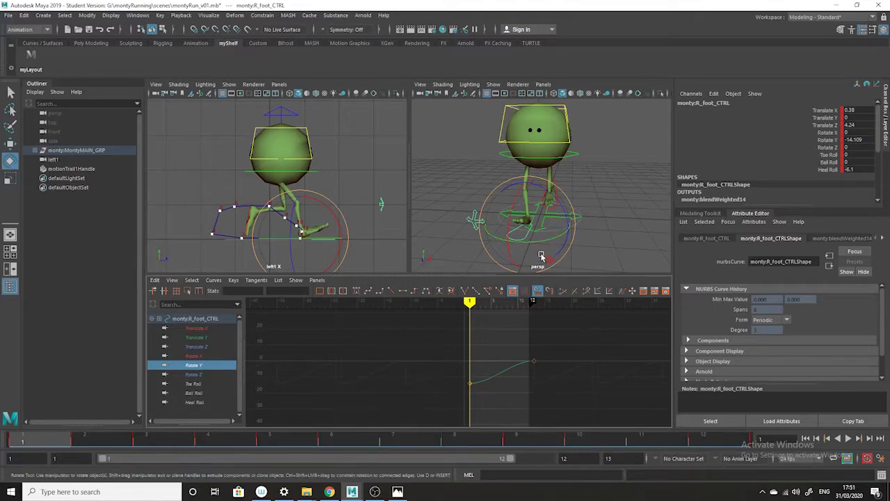
# Key the right foot control at frame 3 and lower its Rotate Y key to about -17.4
pyautogui.moveTo(55, 440); pyautogui.dragTo(206, 443)
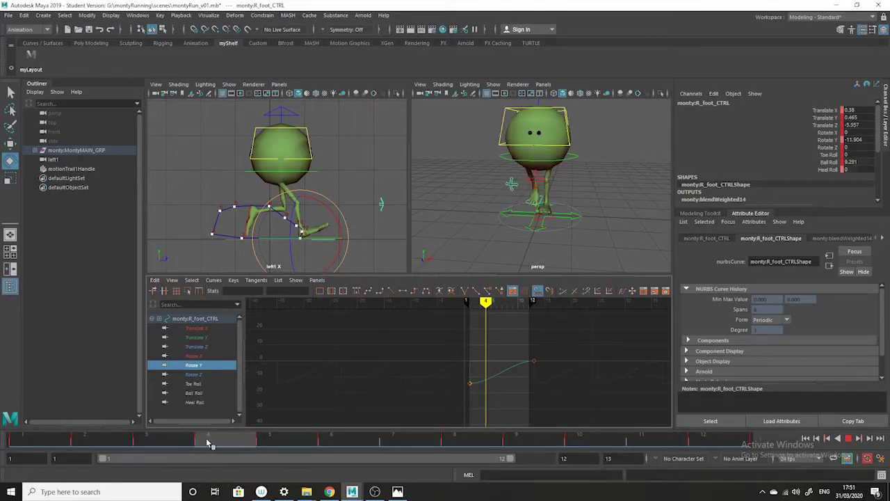
pyautogui.moveTo(208, 443); pyautogui.dragTo(190, 444)
pyautogui.press('s')
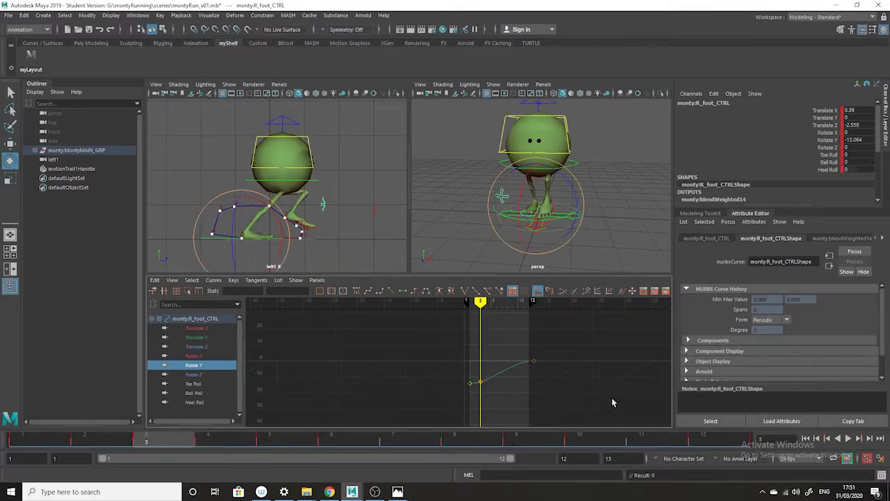
pyautogui.moveTo(494, 369); pyautogui.dragTo(477, 388)
pyautogui.keyDown('shift'); pyautogui.moveTo(491, 352); pyautogui.dragTo(489, 368, button='middle'); pyautogui.keyUp('shift')
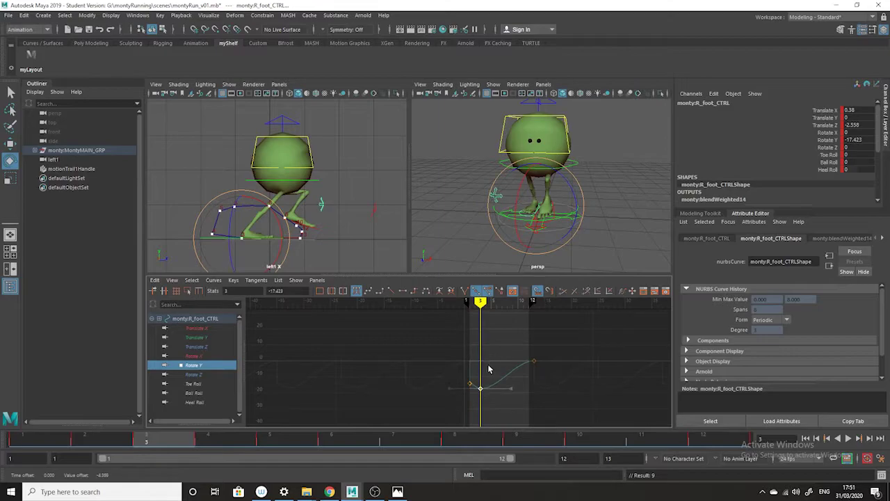
# Key the right foot control at frame 7, raise its Rotate Y key to about -3.2, and check the motion
pyautogui.moveTo(140, 438); pyautogui.dragTo(398, 417)
pyautogui.press('s')
pyautogui.moveTo(496, 354); pyautogui.dragTo(513, 393)
pyautogui.keyDown('shift'); pyautogui.moveTo(505, 402); pyautogui.dragTo(497, 384, button='middle'); pyautogui.keyUp('shift')
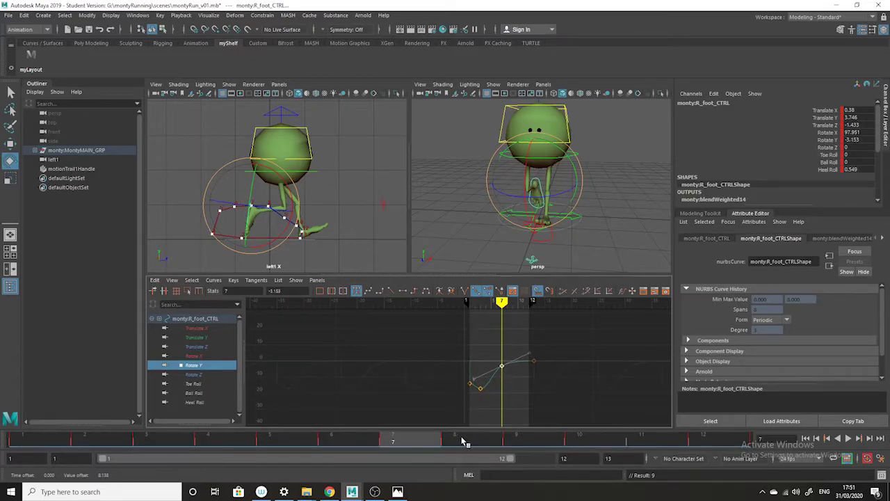
pyautogui.click(462, 438)
pyautogui.moveTo(508, 440); pyautogui.dragTo(456, 437)
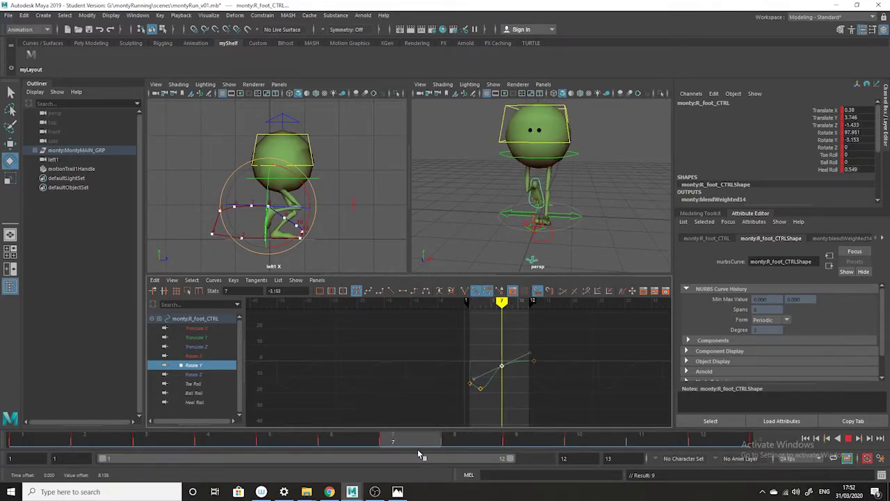
pyautogui.hotkey('alt', 'v')
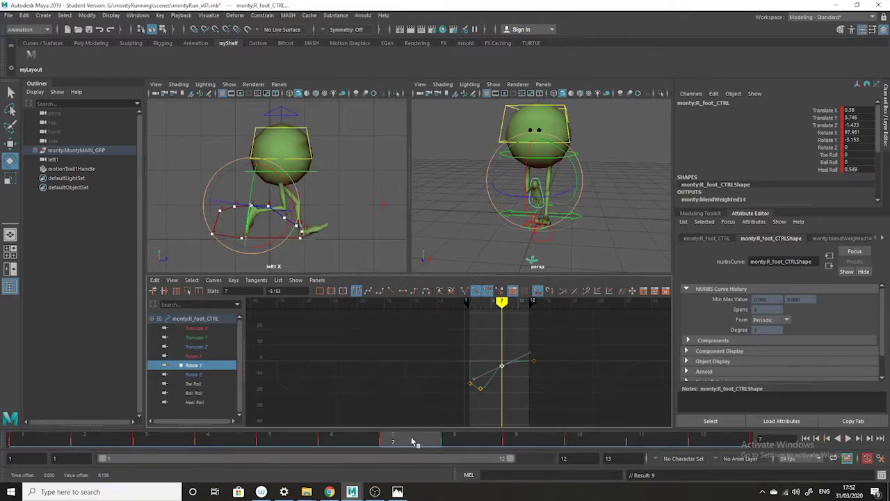
pyautogui.moveTo(413, 442); pyautogui.dragTo(367, 446)
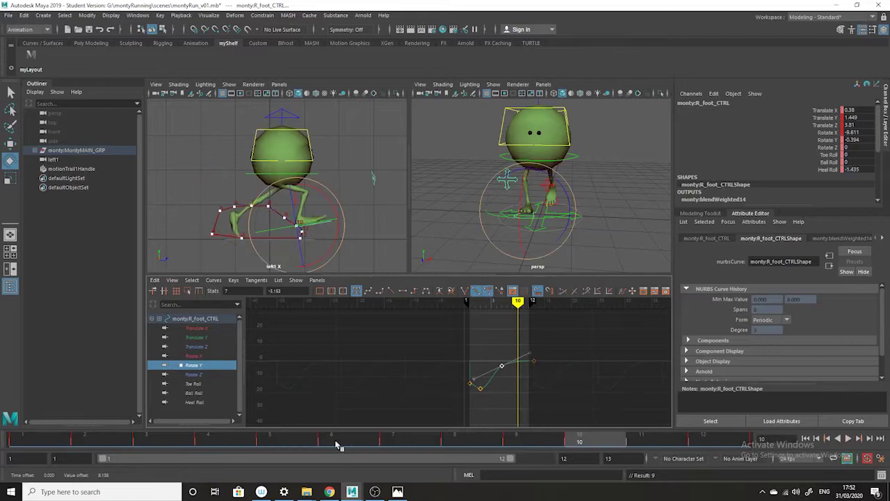
# Copy the right foot control's key from frame 1 and paste it at frame 13, extending the playback range to frame 13
pyautogui.moveTo(55, 445); pyautogui.dragTo(5, 442)
pyautogui.rightClick(13, 452)
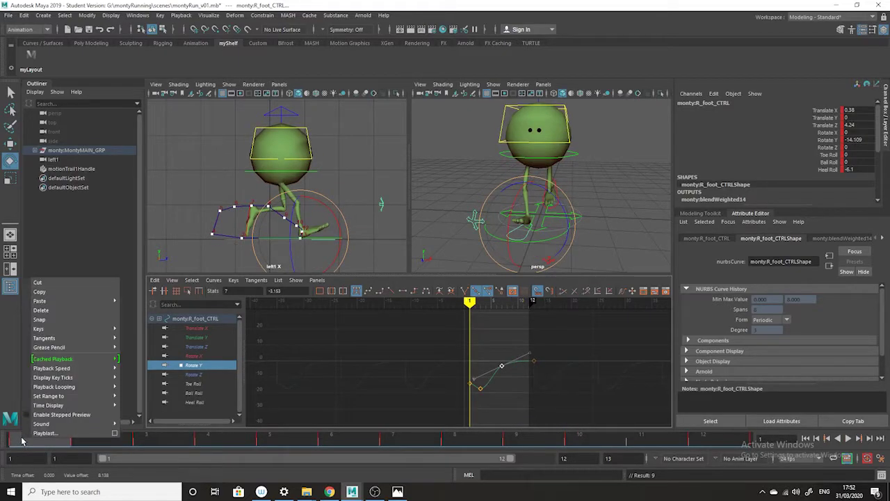
pyautogui.click(63, 296)
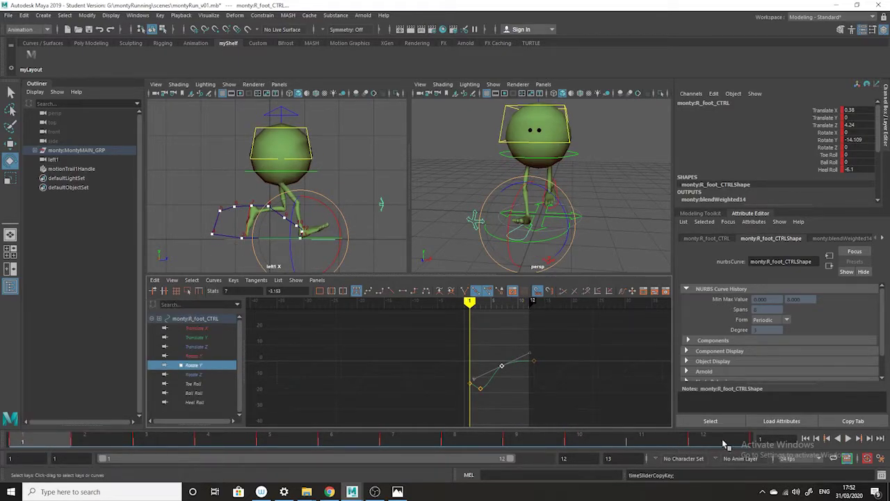
pyautogui.click(728, 444)
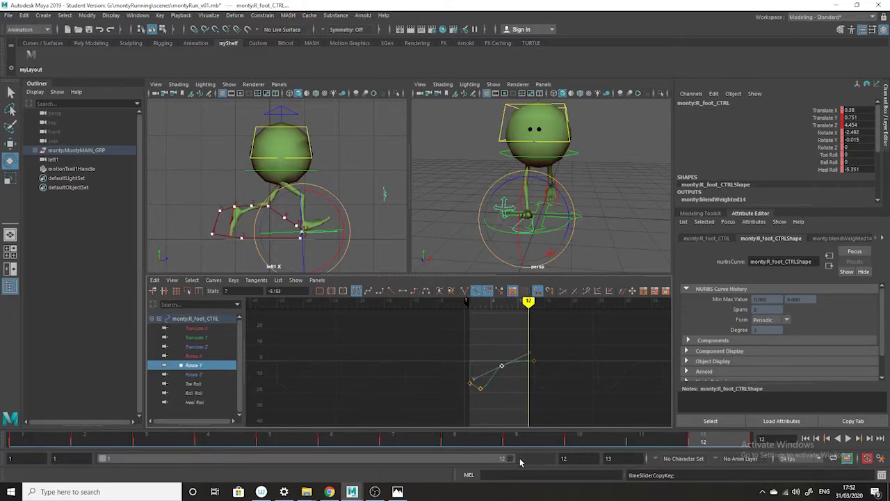
pyautogui.moveTo(514, 462); pyautogui.dragTo(548, 459)
pyautogui.click(724, 444)
pyautogui.rightClick(724, 444)
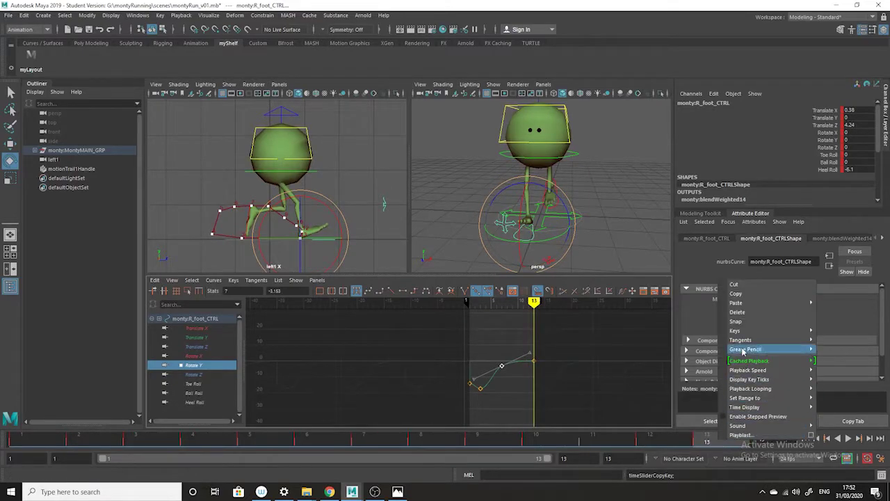
pyautogui.click(737, 303)
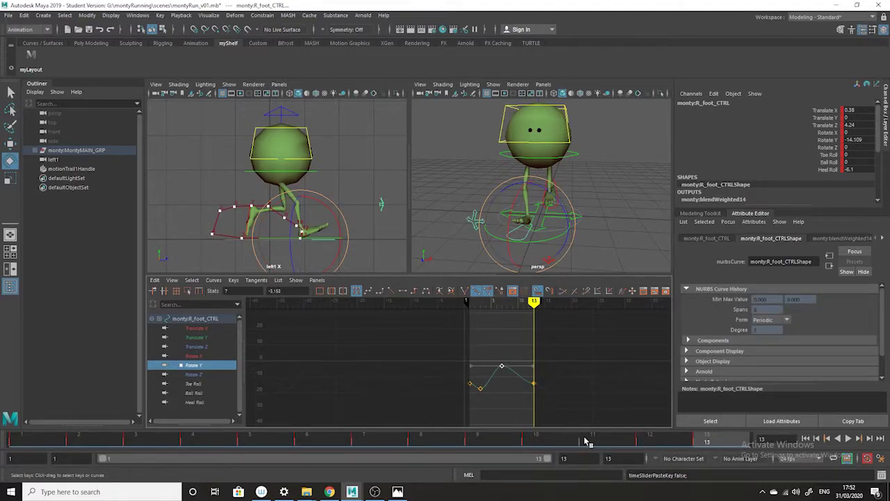
pyautogui.moveTo(688, 444)
pyautogui.mouseDown()
pyautogui.moveTo(21, 386)
pyautogui.moveTo(376, 410)
pyautogui.moveTo(512, 404)
pyautogui.moveTo(746, 456)
pyautogui.moveTo(650, 448)
pyautogui.mouseUp()
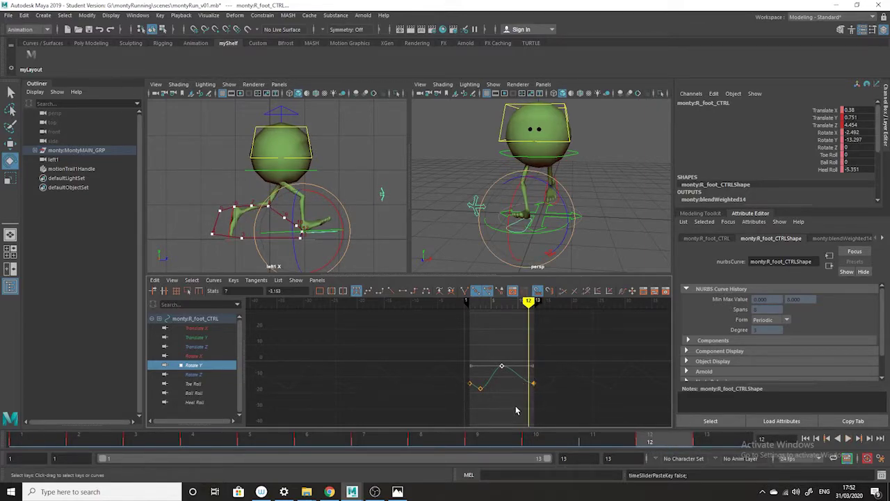
# Lower the right foot's Rotate Y key at frame 7 slightly
pyautogui.keyDown('alt'); pyautogui.keyDown('shift'); pyautogui.moveTo(530, 402); pyautogui.dragTo(544, 398, button='right'); pyautogui.keyUp('shift'); pyautogui.keyUp('alt')
pyautogui.moveTo(562, 346); pyautogui.dragTo(533, 377)
pyautogui.keyDown('shift'); pyautogui.moveTo(545, 343); pyautogui.dragTo(545, 350, button='middle'); pyautogui.keyUp('shift')
# Slope the tangents of the right foot's Rotate Y keys at frames 1 and 13 downward so the curve loops smoothly
pyautogui.click(500, 386)
pyautogui.moveTo(427, 372); pyautogui.dragTo(454, 389)
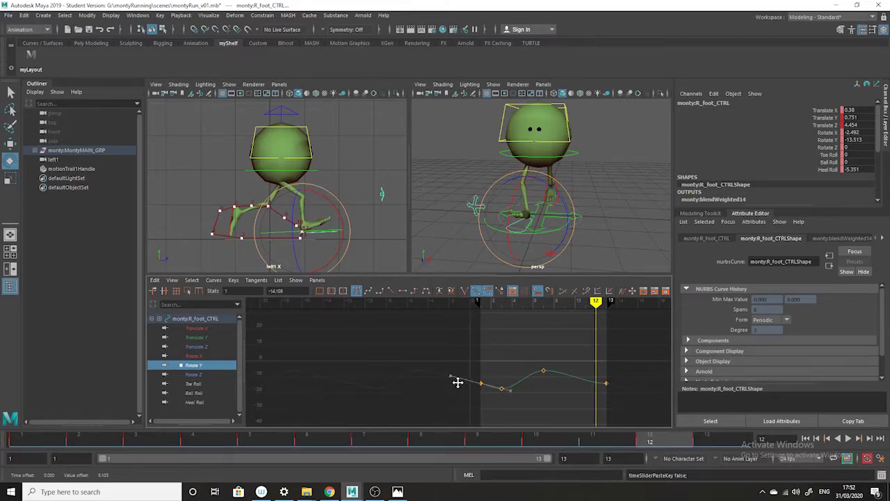
pyautogui.click(545, 397)
pyautogui.moveTo(622, 368); pyautogui.dragTo(579, 401)
pyautogui.moveTo(649, 367); pyautogui.dragTo(630, 395)
pyautogui.moveTo(636, 371); pyautogui.dragTo(634, 380, button='middle')
# Scrub and play back the cycle from several angles to check the right foot's outward rotation
pyautogui.moveTo(387, 445); pyautogui.dragTo(37, 417)
pyautogui.keyDown('alt'); pyautogui.moveTo(503, 216); pyautogui.dragTo(547, 253); pyautogui.keyUp('alt')
pyautogui.hotkey('alt', 'v')
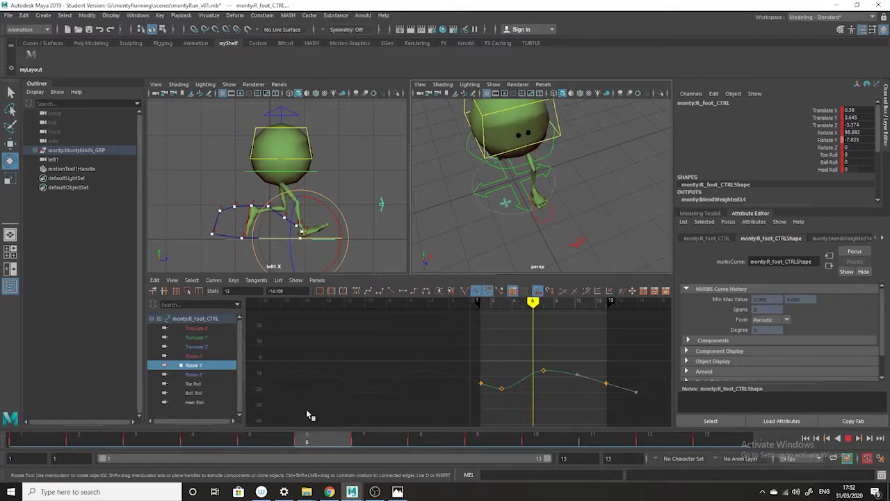
pyautogui.hotkey('alt', 'v')
pyautogui.keyDown('alt'); pyautogui.moveTo(638, 203); pyautogui.dragTo(623, 243); pyautogui.keyUp('alt')
pyautogui.hotkey('alt', 'v')
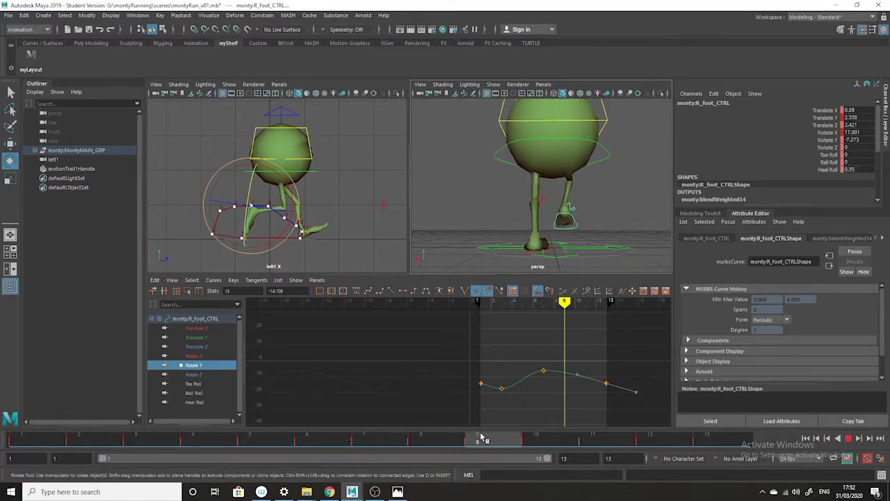
# Play and pause the cycle at several frames, checking the right foot's rotation from behind and from the front
pyautogui.hotkey('alt', 'v')
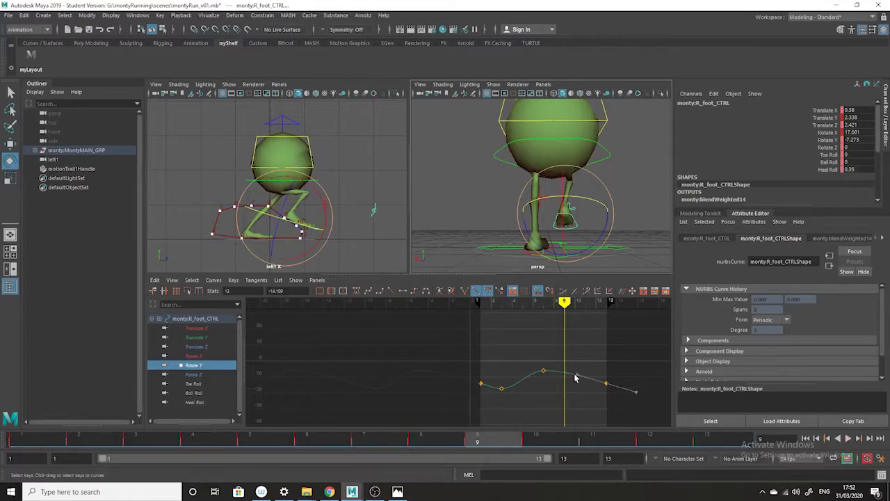
pyautogui.hotkey('alt', 'v')
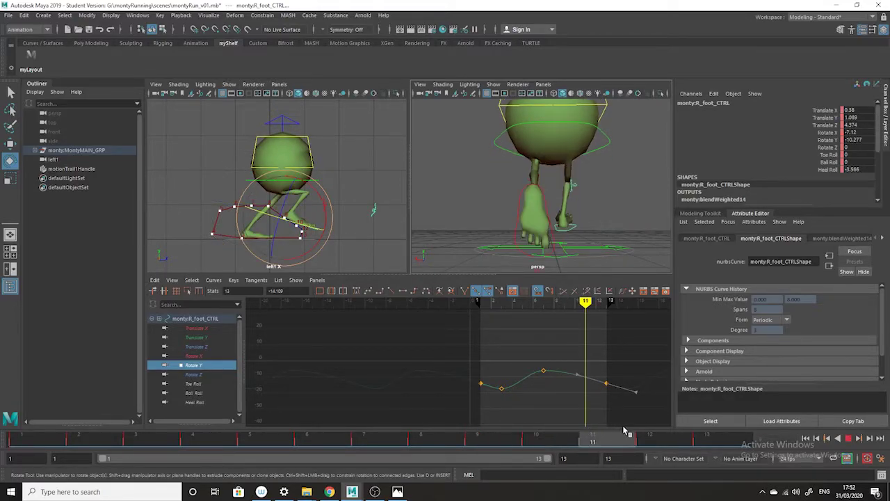
pyautogui.hotkey('alt', 'v')
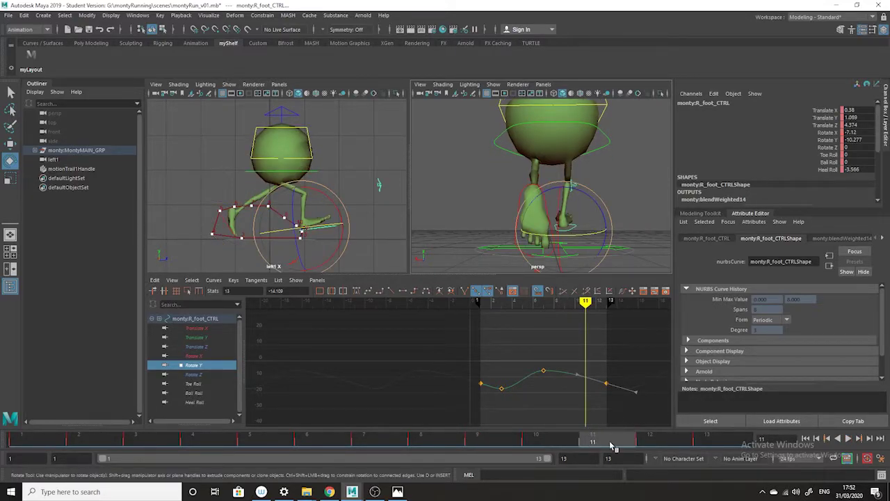
pyautogui.hotkey('alt', 'v')
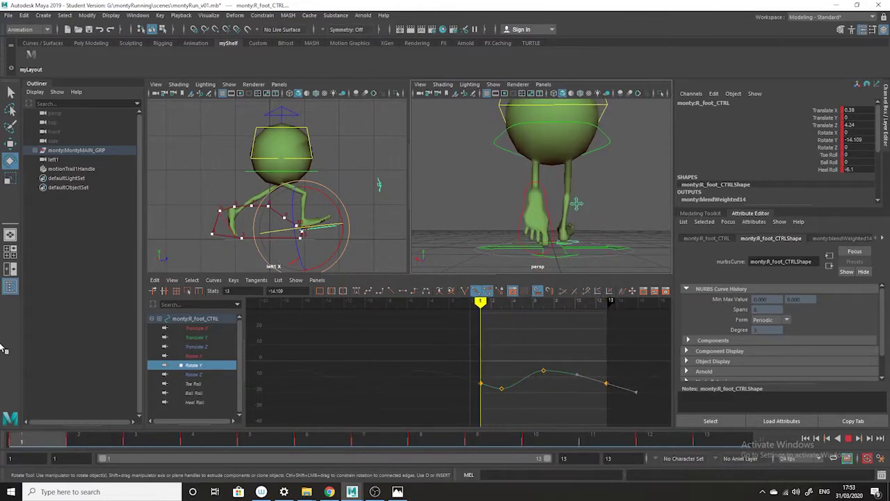
pyautogui.hotkey('alt', 'v')
pyautogui.keyDown('alt'); pyautogui.moveTo(660, 240); pyautogui.dragTo(437, 253); pyautogui.keyUp('alt')
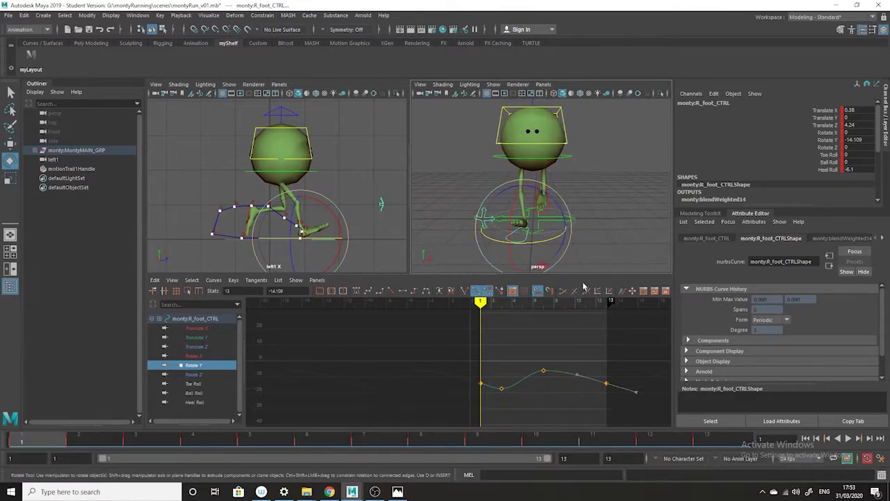
# Inspect the right foot's outward angle from the front, scrubbing between frames 1 and 10
pyautogui.click(598, 210)
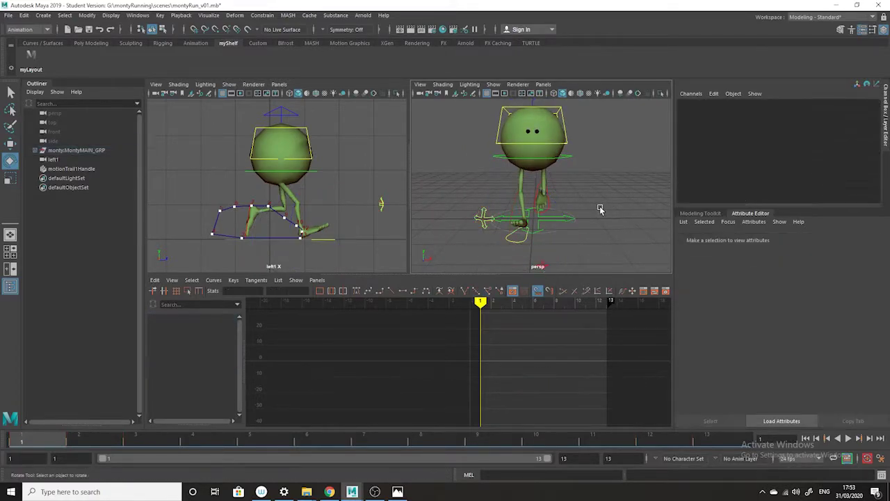
pyautogui.click(520, 260)
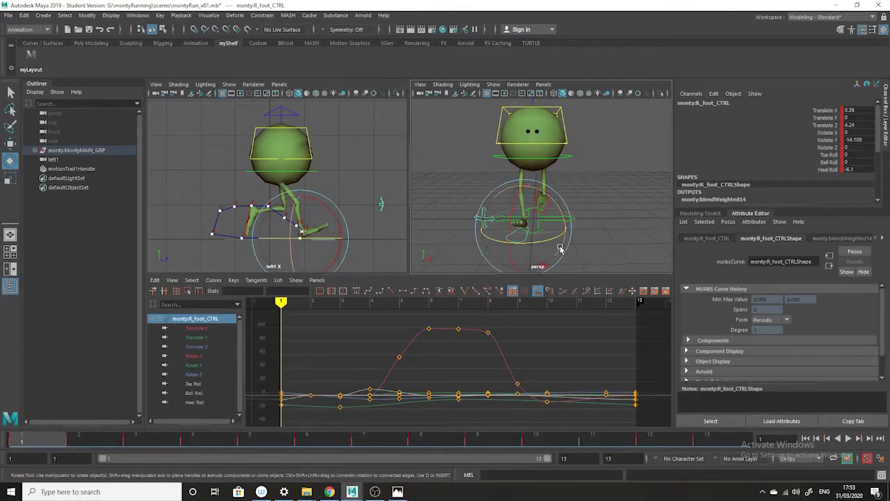
pyautogui.click(596, 218)
pyautogui.click(514, 243)
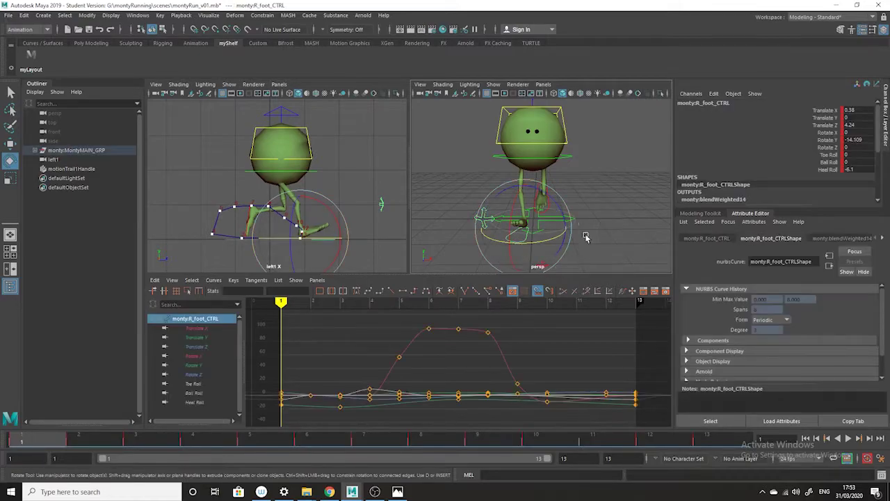
pyautogui.click(546, 227)
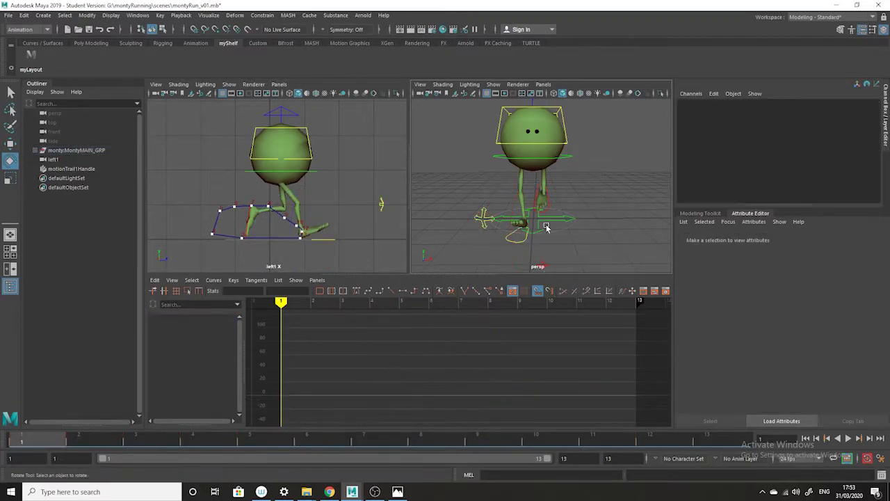
pyautogui.click(264, 443)
pyautogui.keyDown('shift'); pyautogui.moveTo(150, 441); pyautogui.dragTo(532, 453); pyautogui.keyUp('shift')
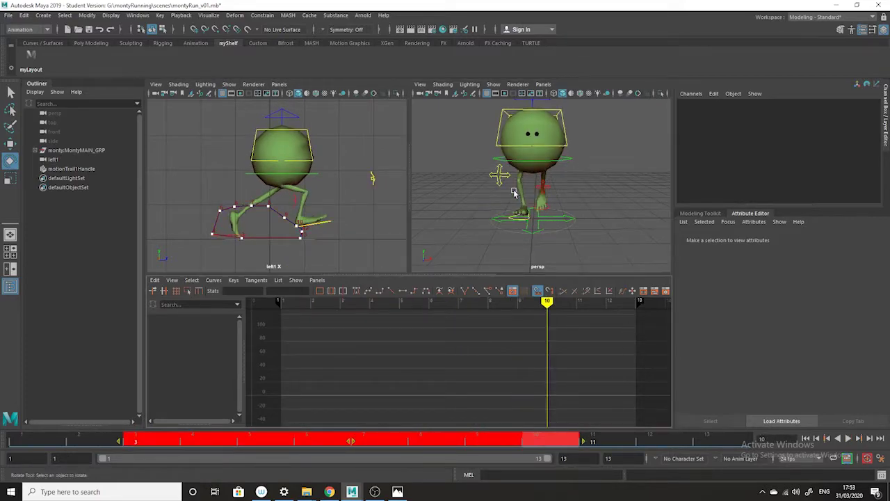
# Copy all keys of the right foot control's Rotate Y curve
pyautogui.click(516, 223)
pyautogui.moveTo(515, 222)
pyautogui.keyDown('alt'); pyautogui.mouseDown()
pyautogui.moveTo(602, 196)
pyautogui.moveTo(528, 230)
pyautogui.mouseUp(); pyautogui.keyUp('alt')
pyautogui.click(603, 196)
pyautogui.click(510, 223)
pyautogui.keyDown('alt'); pyautogui.moveTo(598, 228); pyautogui.dragTo(479, 237); pyautogui.keyUp('alt')
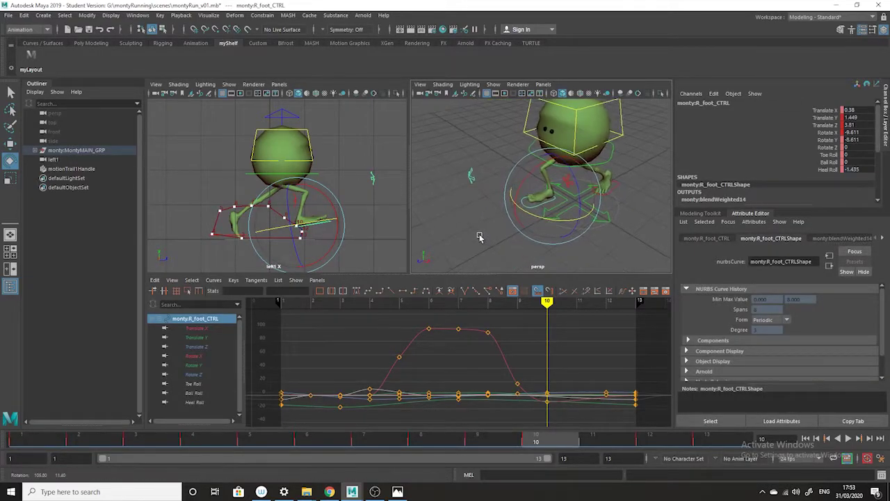
pyautogui.click(199, 365)
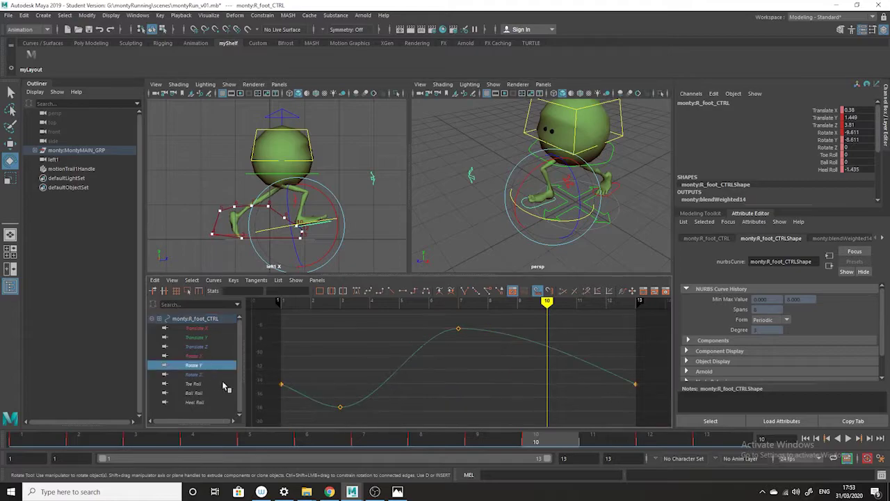
pyautogui.press('f')
pyautogui.scroll(1, 513, 364)
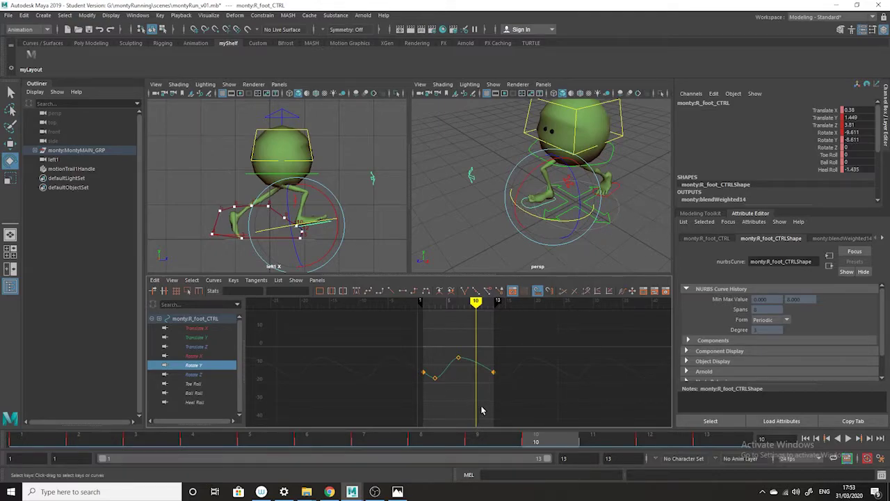
pyautogui.moveTo(548, 388); pyautogui.dragTo(324, 336)
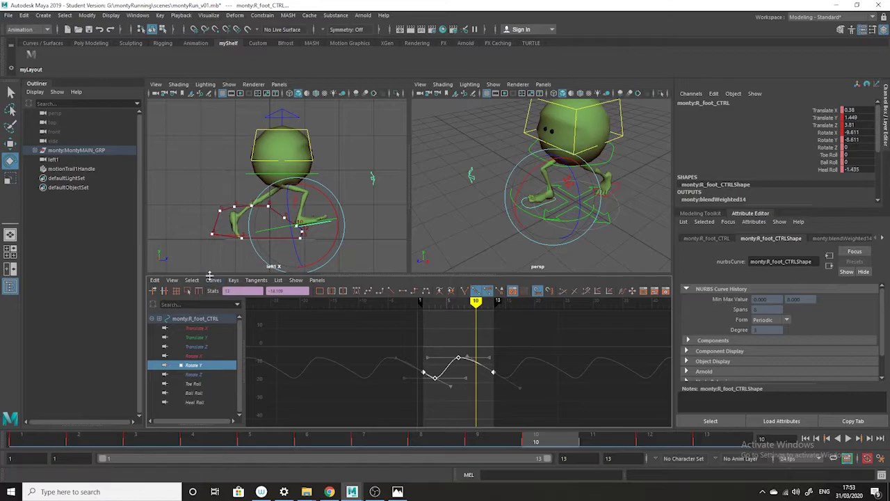
pyautogui.click(213, 280)
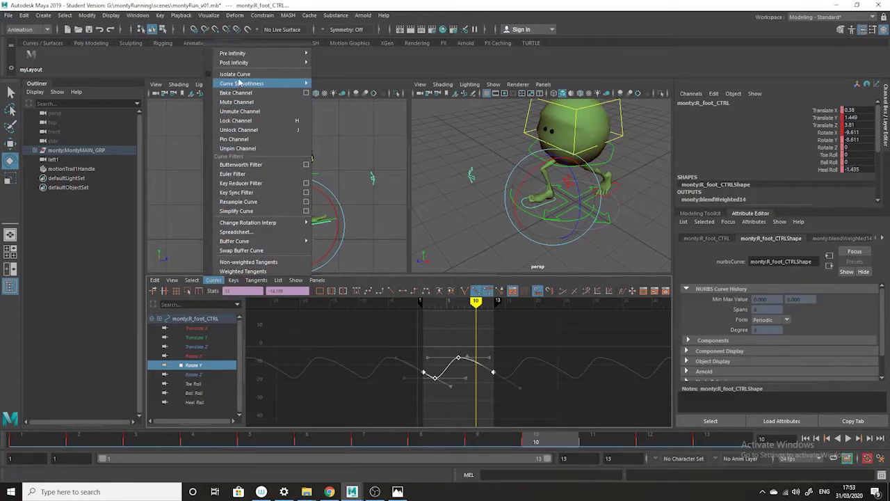
pyautogui.moveTo(239, 84)
pyautogui.click(155, 280)
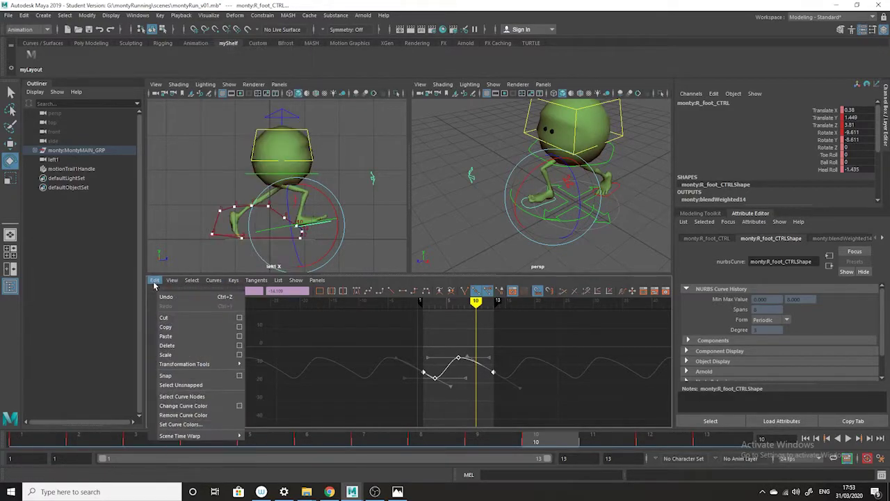
pyautogui.click(154, 280)
pyautogui.click(154, 280)
pyautogui.click(172, 334)
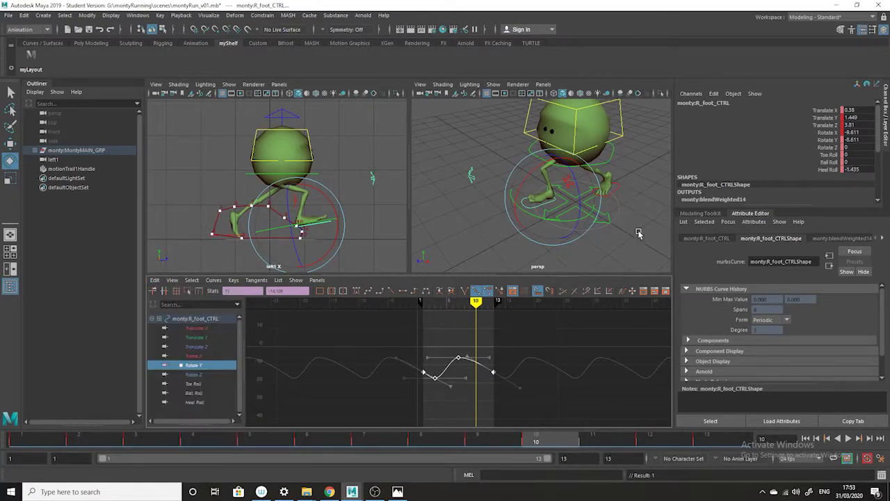
# Delete the left foot control's Rotate Y keys after frame 7
pyautogui.click(616, 198)
pyautogui.click(618, 190)
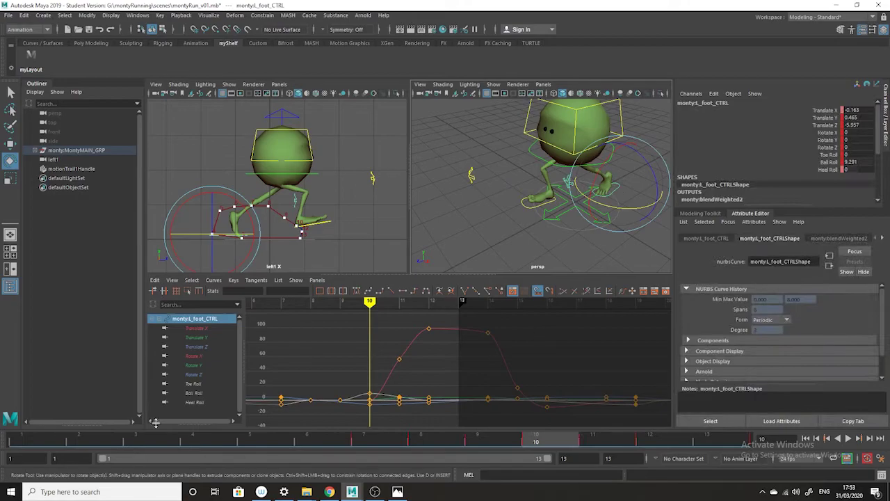
pyautogui.click(198, 365)
pyautogui.moveTo(642, 351); pyautogui.dragTo(327, 399)
pyautogui.press('Delete')
# Paste the copied Rotate Y keys onto the left foot control, starting at frame 7
pyautogui.click(369, 438)
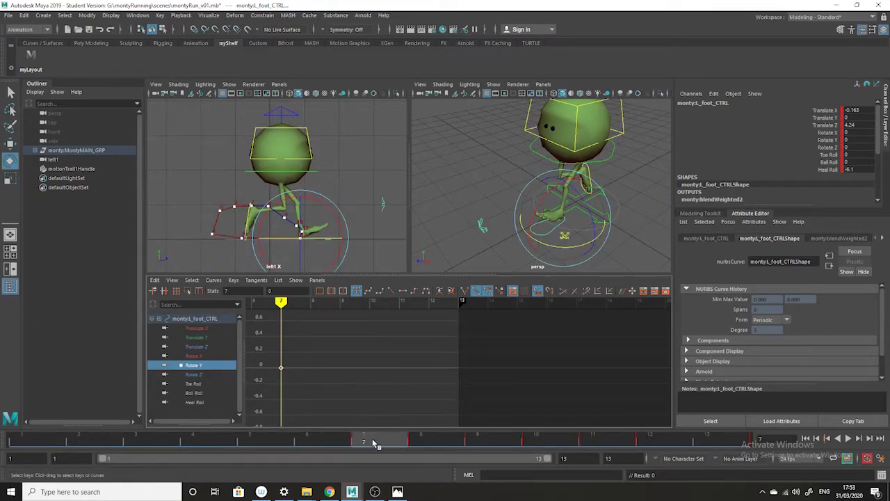
pyautogui.click(155, 280)
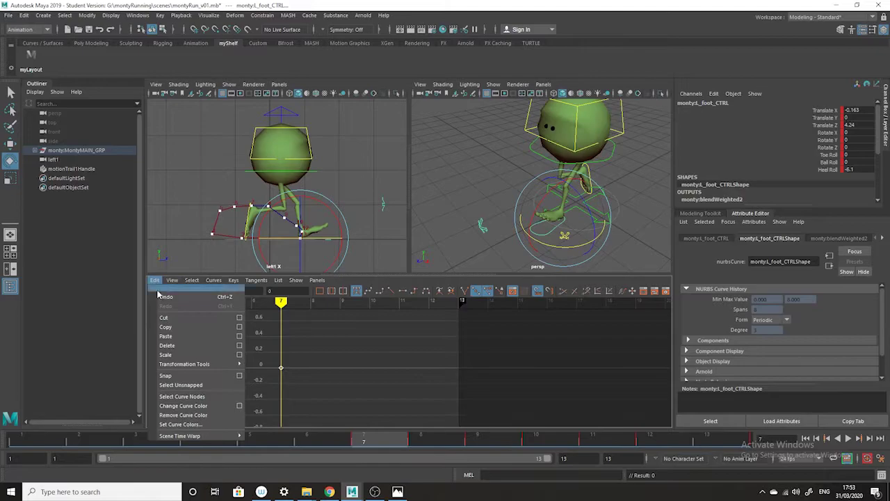
pyautogui.click(176, 337)
pyautogui.press('f')
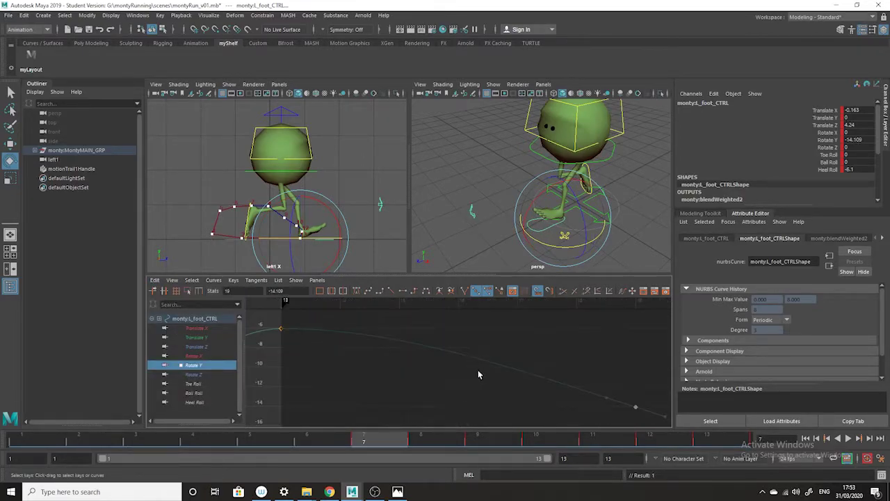
pyautogui.press('f')
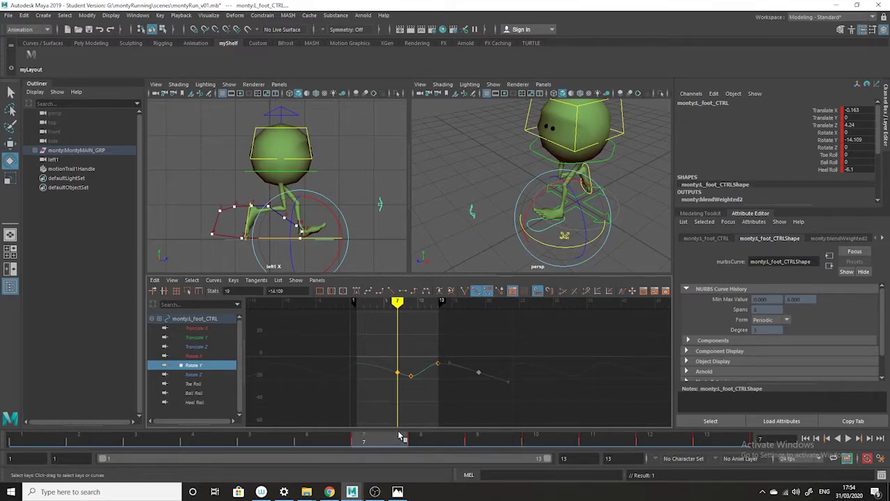
# Play back the cycle from the front to check the direction of the left foot's rotation
pyautogui.keyDown('alt'); pyautogui.moveTo(558, 232); pyautogui.dragTo(624, 218); pyautogui.keyUp('alt')
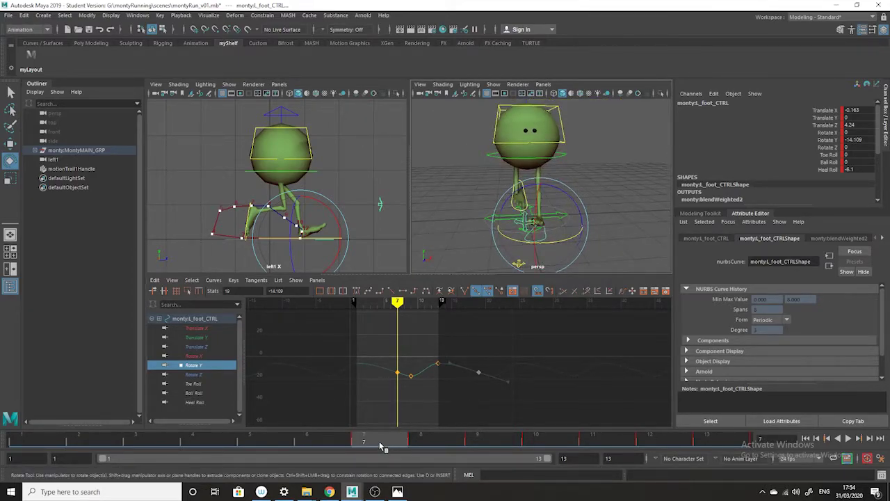
pyautogui.hotkey('alt', 'v')
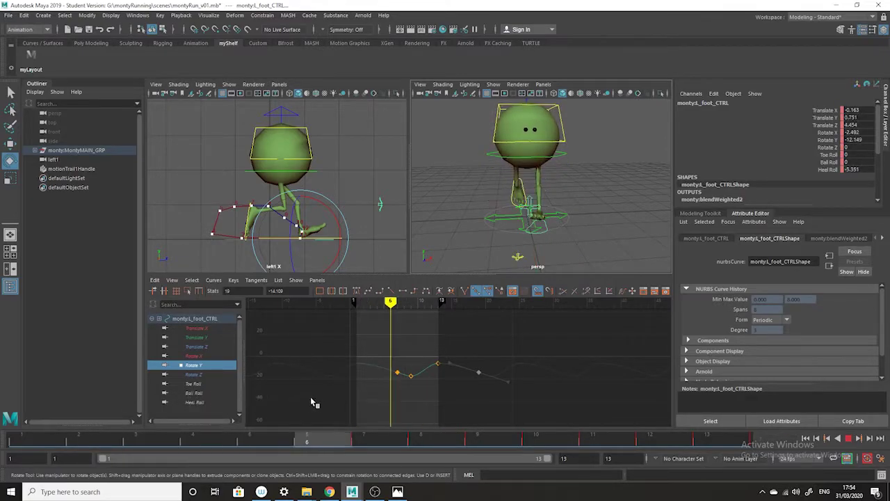
pyautogui.hotkey('alt', 'v')
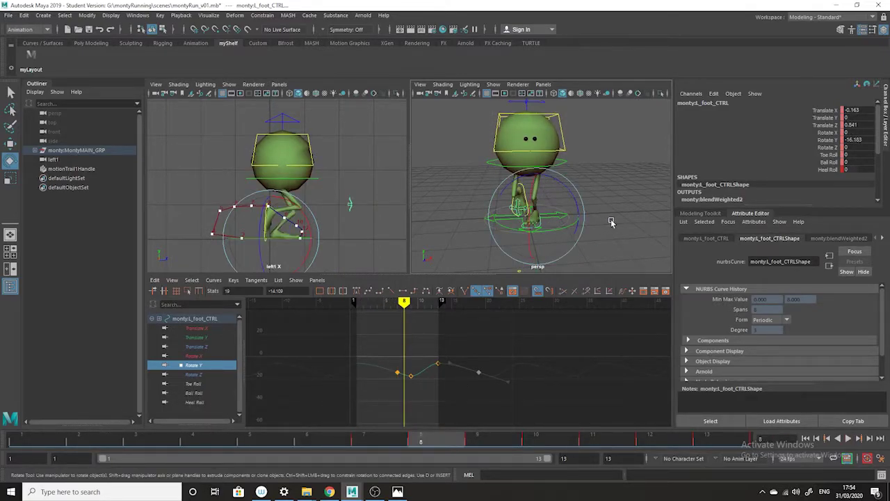
# Flip all of the left foot control's Rotate Y keys from negative to positive values so the foot turns outward
pyautogui.click(611, 223)
pyautogui.click(540, 222)
pyautogui.keyDown('alt'); pyautogui.moveTo(605, 260); pyautogui.dragTo(606, 262); pyautogui.keyUp('alt')
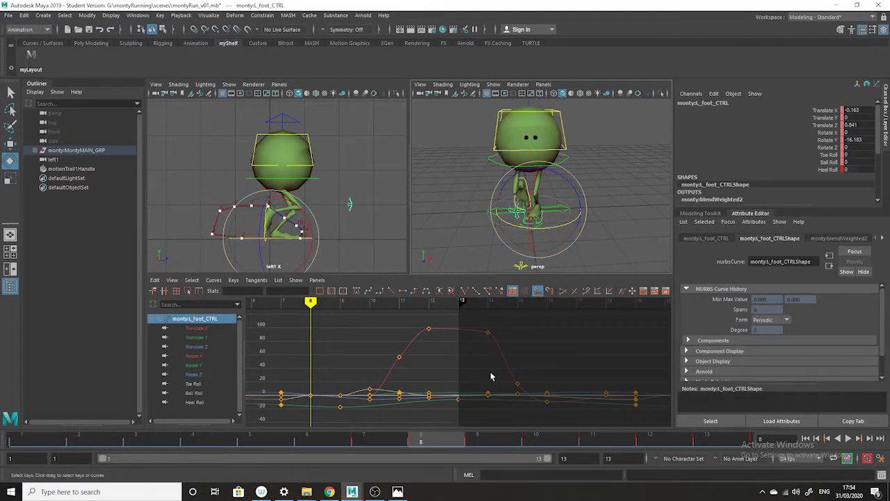
pyautogui.click(199, 366)
pyautogui.press('f')
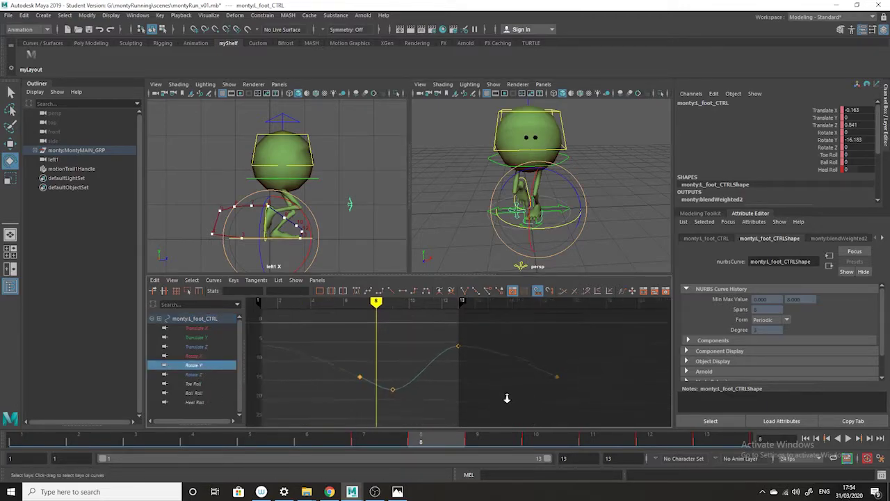
pyautogui.moveTo(608, 318); pyautogui.dragTo(297, 423)
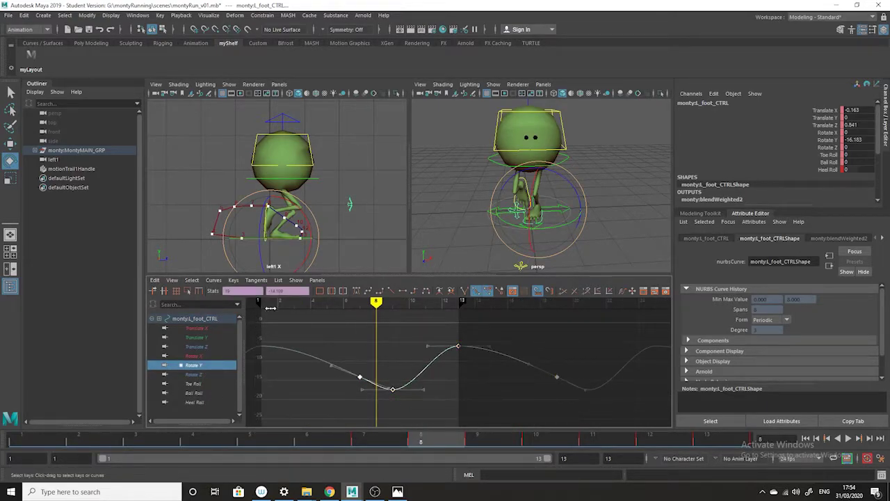
pyautogui.doubleClick(297, 293)
pyautogui.press('Return')
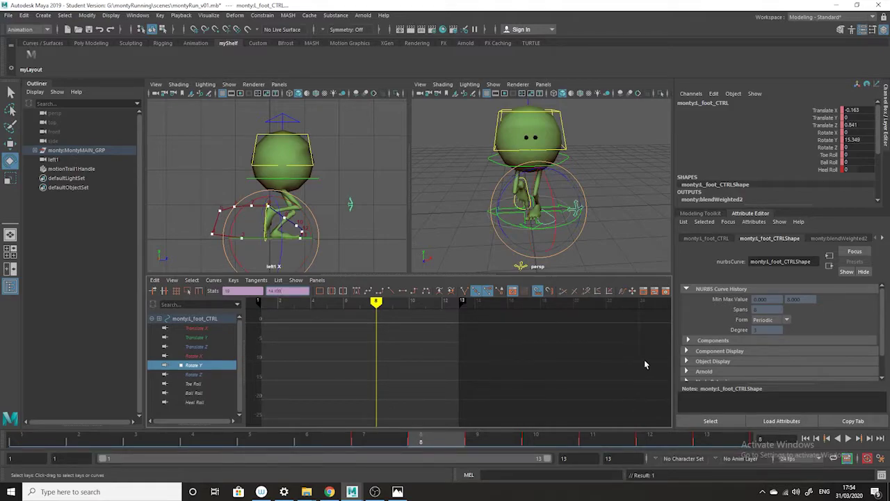
# Scrub from frame 7 to 12 and play back the cycle, examining the left foot's outward rotation from several front angles
pyautogui.click(370, 447)
pyautogui.moveTo(382, 447); pyautogui.dragTo(657, 449)
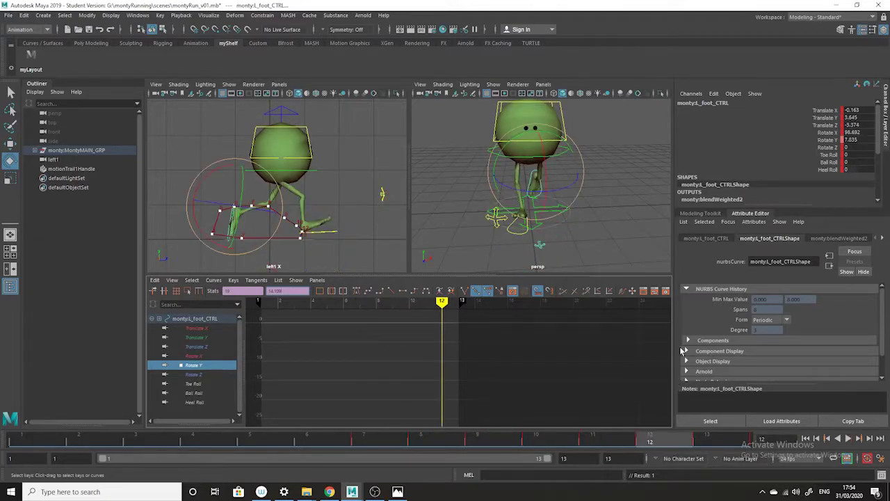
pyautogui.keyDown('alt'); pyautogui.moveTo(571, 237); pyautogui.dragTo(450, 255); pyautogui.keyUp('alt')
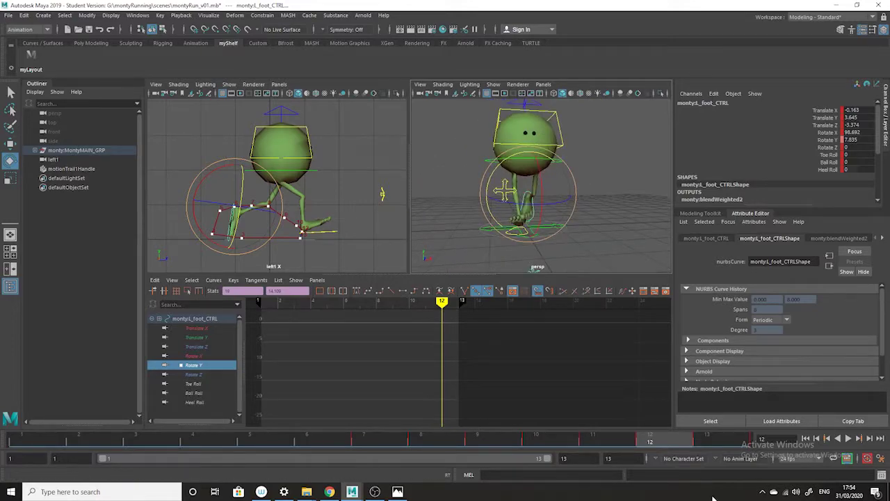
pyautogui.click(848, 438)
pyautogui.keyDown('alt'); pyautogui.moveTo(513, 225); pyautogui.dragTo(457, 248); pyautogui.keyUp('alt')
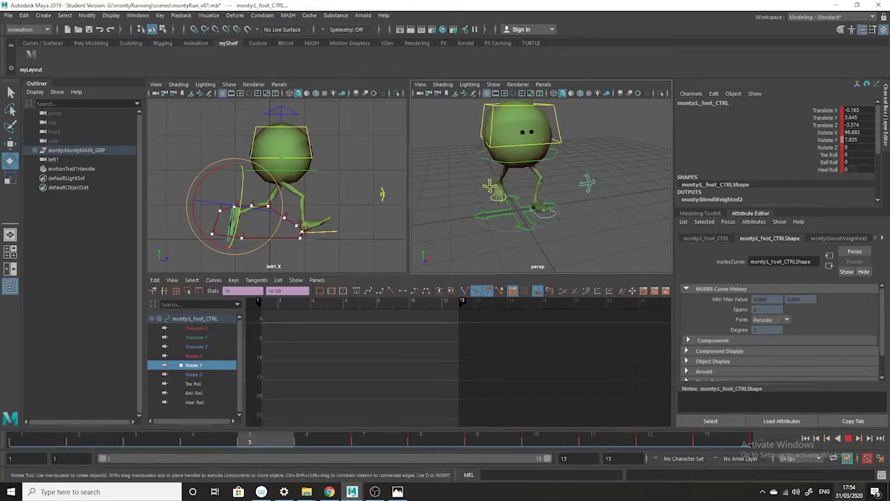
pyautogui.click(850, 440)
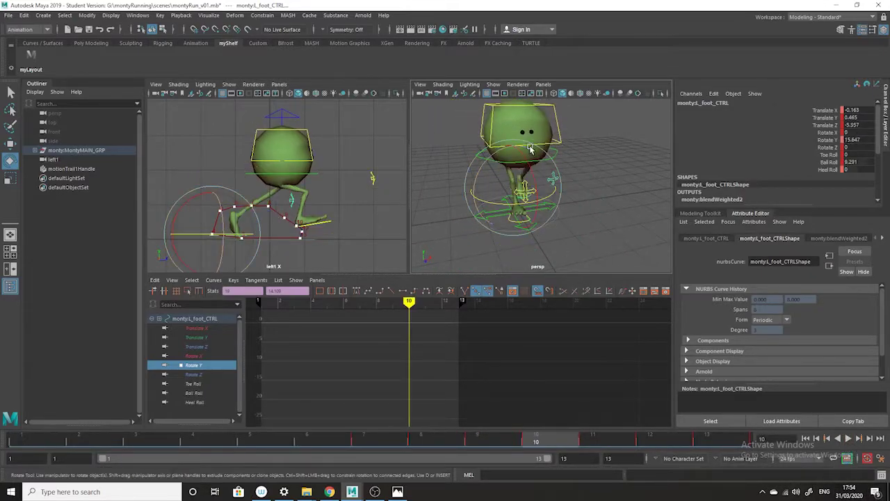
# Nudge the upper motion trail point beneath the body slightly downward in the side view, leaving nothing selected
pyautogui.keyDown('alt'); pyautogui.moveTo(308, 215); pyautogui.dragTo(276, 235); pyautogui.keyUp('alt')
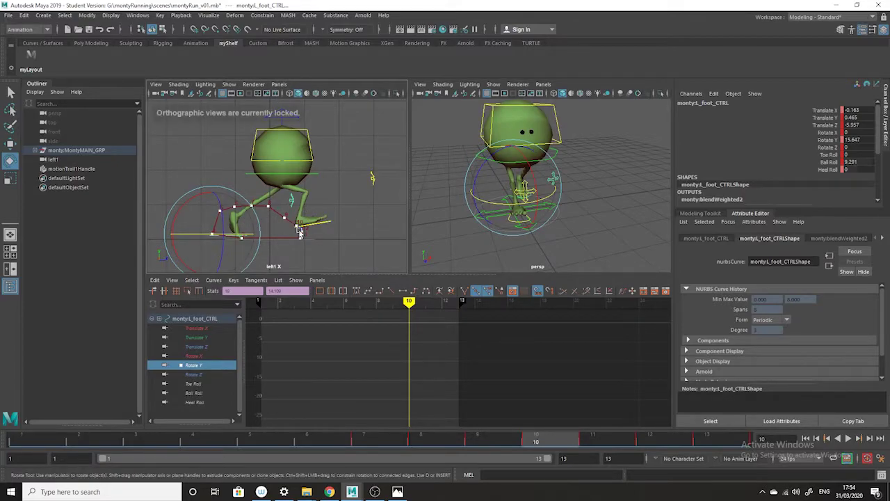
pyautogui.click(266, 207)
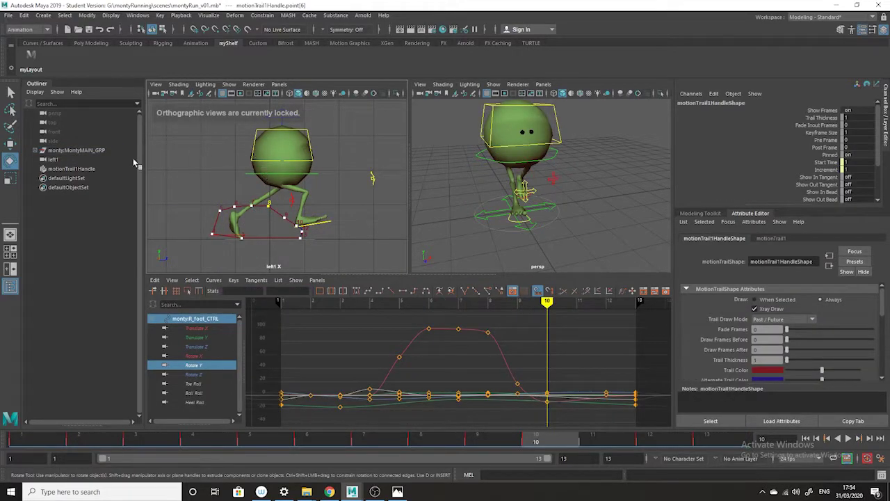
pyautogui.press('w')
pyautogui.moveTo(270, 161); pyautogui.dragTo(268, 166)
pyautogui.click(324, 201)
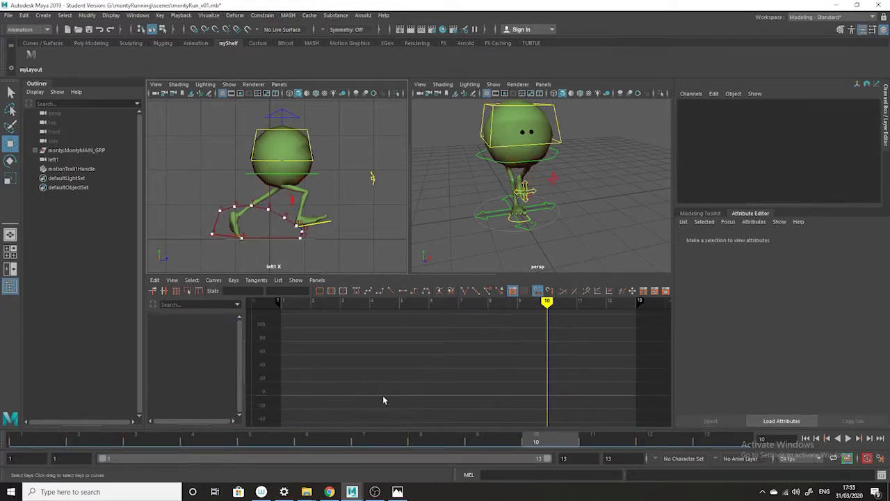
# At frame 1, rotate the root control about Y to about 20.2 degrees and key it
pyautogui.moveTo(344, 436); pyautogui.dragTo(21, 440)
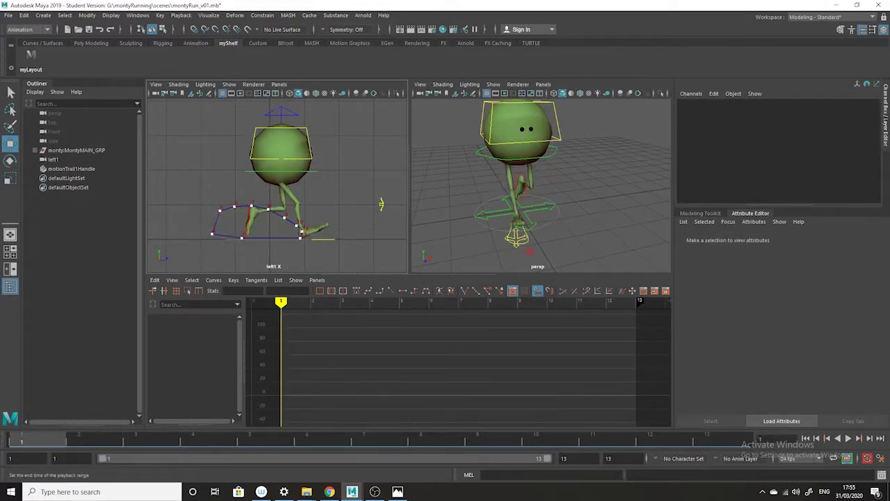
pyautogui.moveTo(574, 205)
pyautogui.keyDown('alt'); pyautogui.mouseDown()
pyautogui.moveTo(473, 223)
pyautogui.moveTo(558, 212)
pyautogui.mouseUp(); pyautogui.keyUp('alt')
pyautogui.click(527, 160)
pyautogui.keyDown('alt'); pyautogui.moveTo(527, 179); pyautogui.dragTo(497, 209); pyautogui.keyUp('alt')
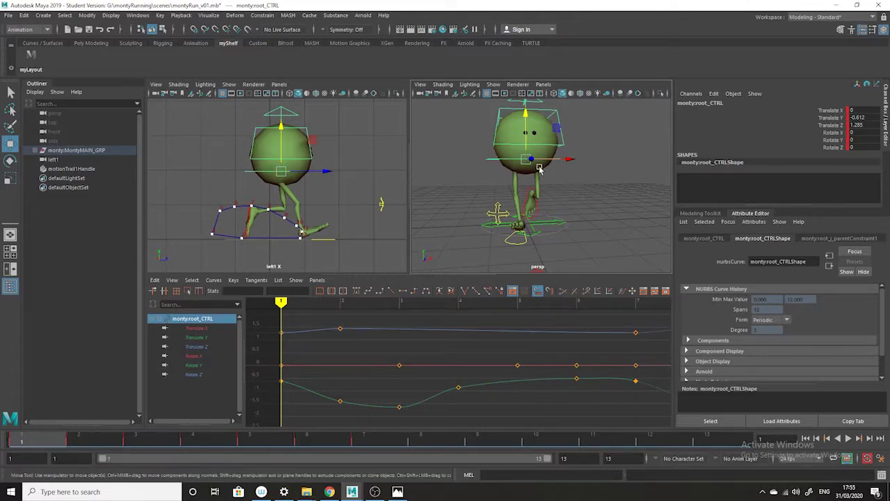
pyautogui.keyDown('alt'); pyautogui.moveTo(494, 170); pyautogui.dragTo(588, 185); pyautogui.keyUp('alt')
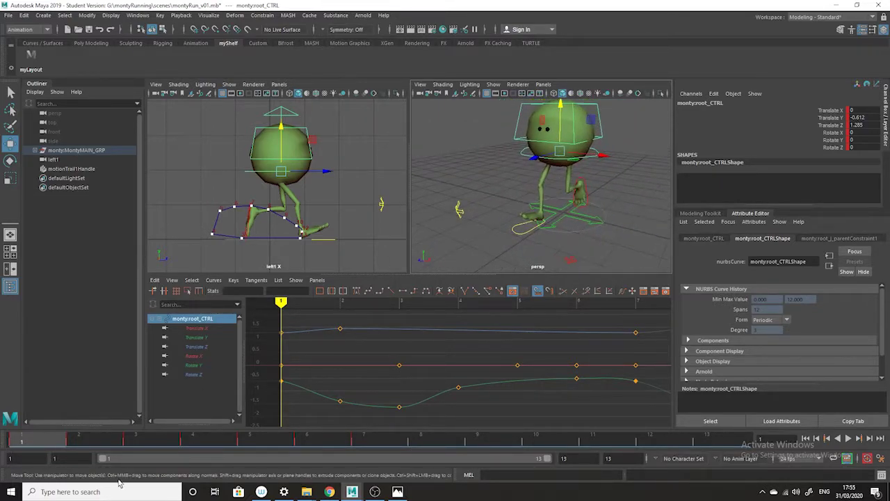
pyautogui.keyDown('alt'); pyautogui.moveTo(529, 235); pyautogui.dragTo(479, 184); pyautogui.keyUp('alt')
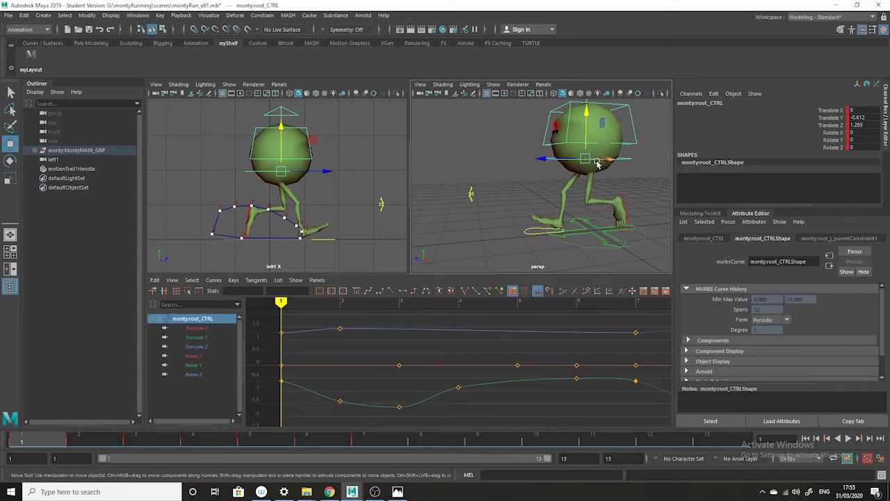
pyautogui.click(11, 160)
pyautogui.moveTo(579, 160); pyautogui.dragTo(596, 162)
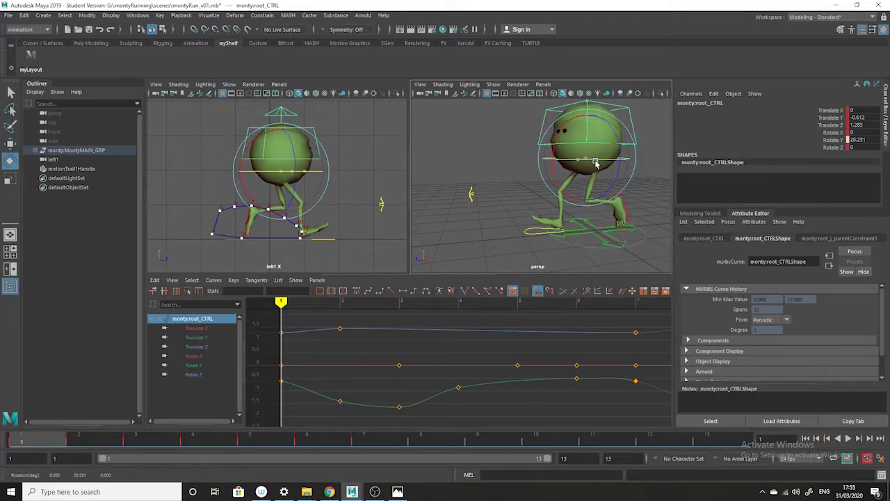
pyautogui.press('s')
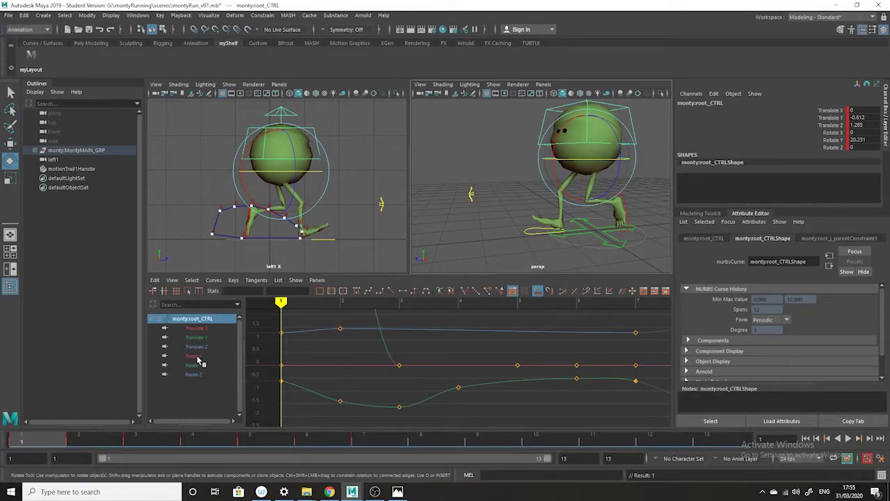
# Delete the root control's Rotate Y keys between frames 1 and 7
pyautogui.click(195, 365)
pyautogui.press('f')
pyautogui.moveTo(577, 379); pyautogui.dragTo(485, 404)
pyautogui.press('Delete')
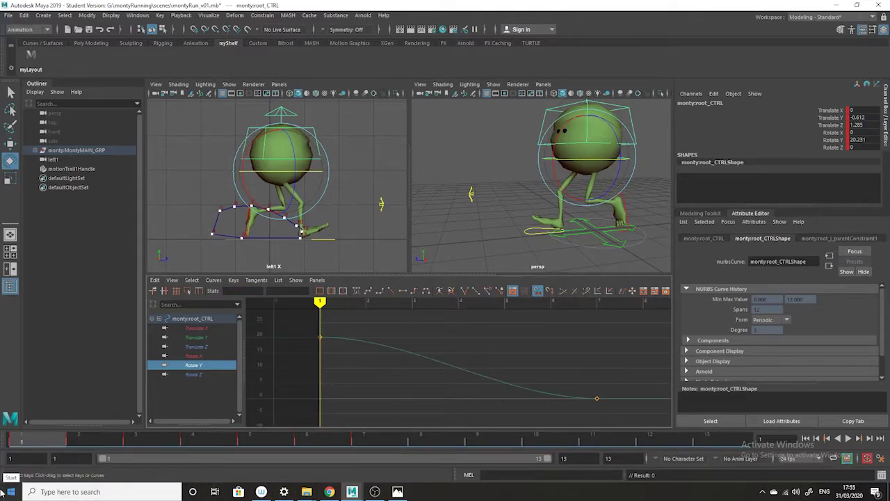
# Copy the root control's keys from frame 1 and paste them at frame 13 so the Y rotation loops
pyautogui.rightClick(38, 437)
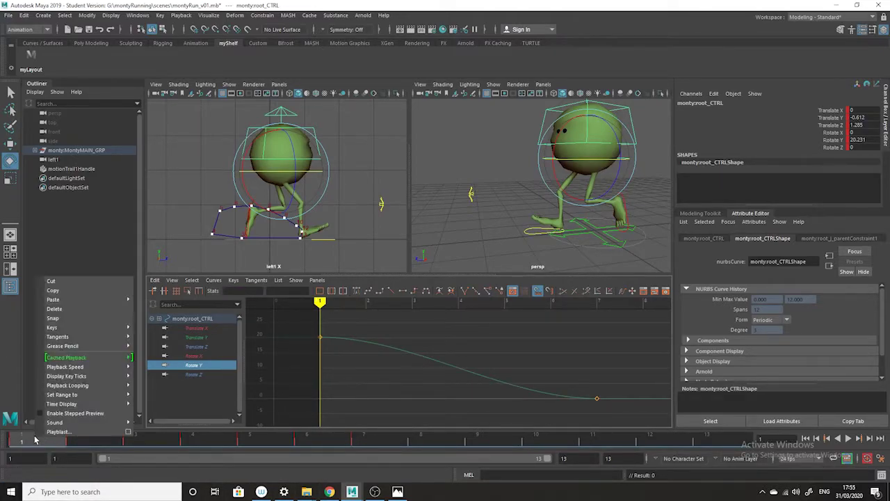
pyautogui.click(111, 303)
pyautogui.click(720, 444)
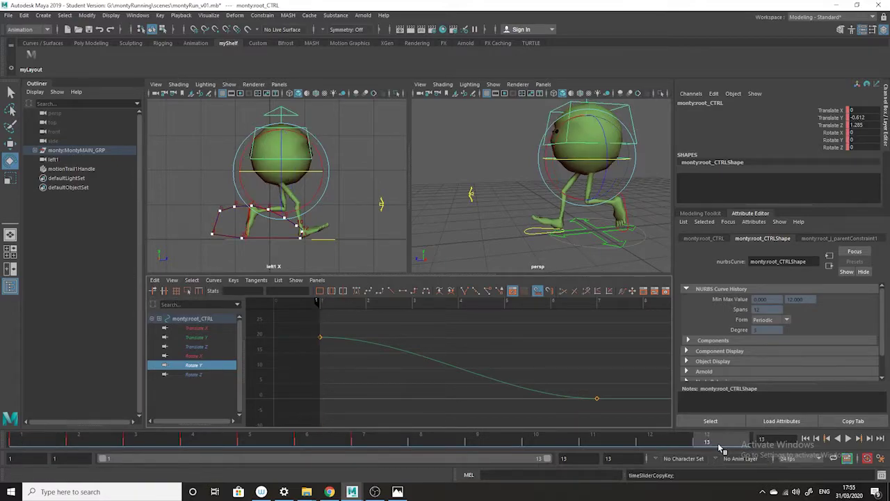
pyautogui.rightClick(720, 442)
pyautogui.moveTo(738, 299)
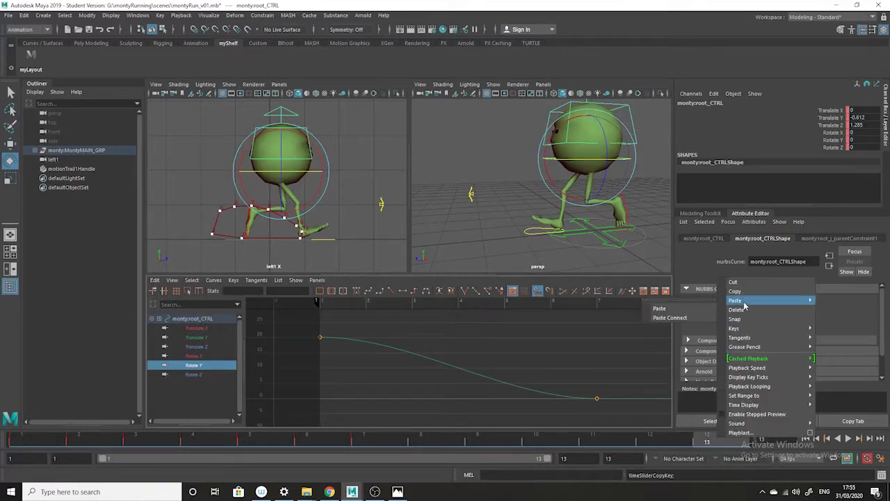
pyautogui.click(685, 306)
pyautogui.press('f')
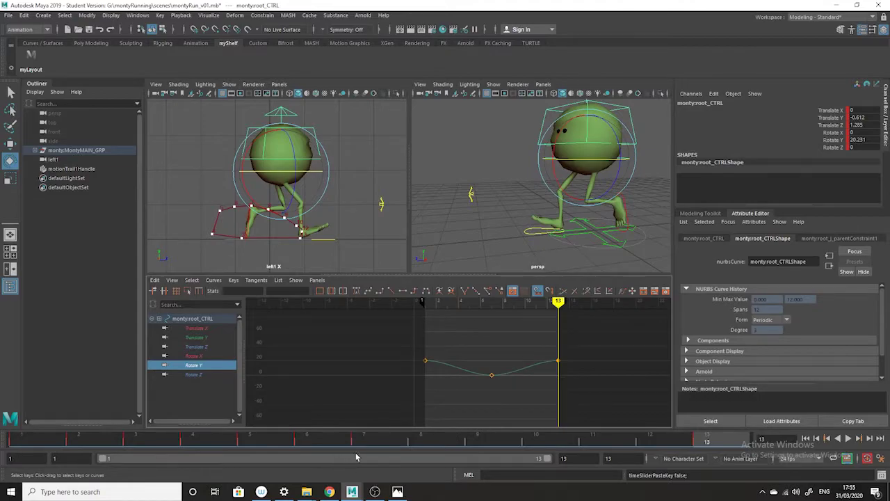
# At frame 7, turn the root control the opposite way and lower its Rotate Y key to about -21.1
pyautogui.click(380, 444)
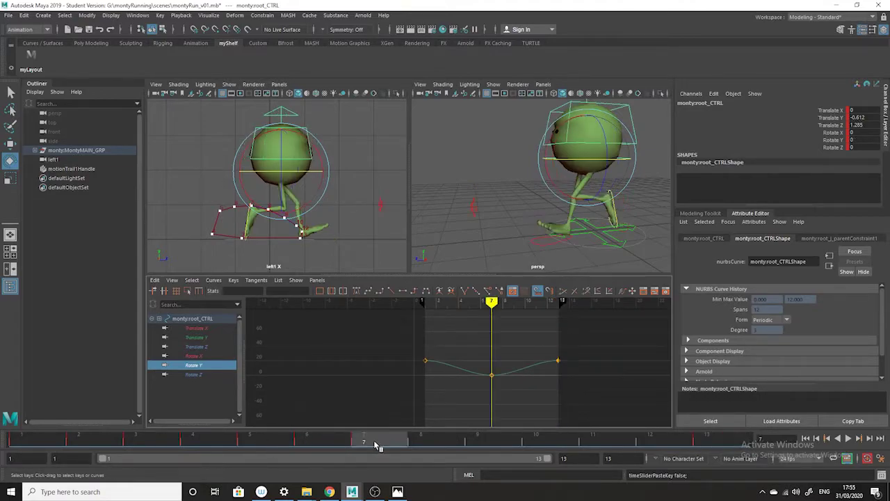
pyautogui.keyDown('alt'); pyautogui.moveTo(533, 205); pyautogui.dragTo(614, 208); pyautogui.keyUp('alt')
pyautogui.moveTo(569, 159); pyautogui.dragTo(540, 163)
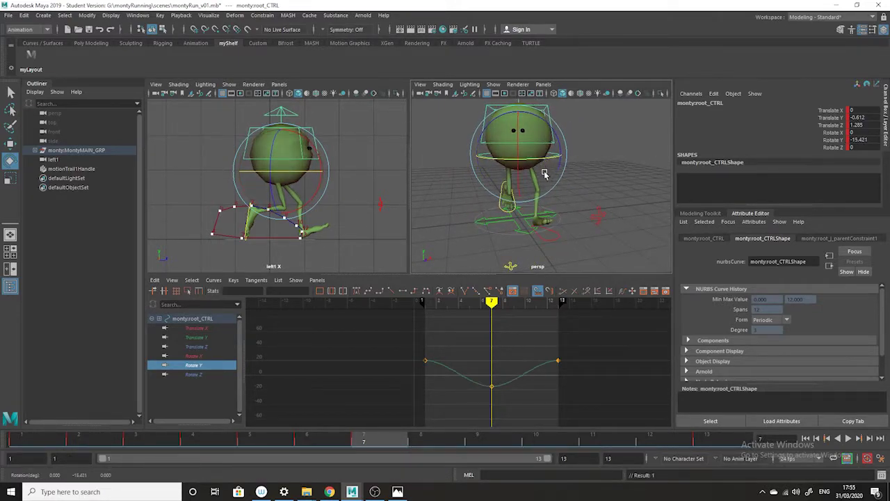
pyautogui.moveTo(498, 372); pyautogui.dragTo(489, 390)
pyautogui.moveTo(495, 360); pyautogui.dragTo(495, 364, button='middle')
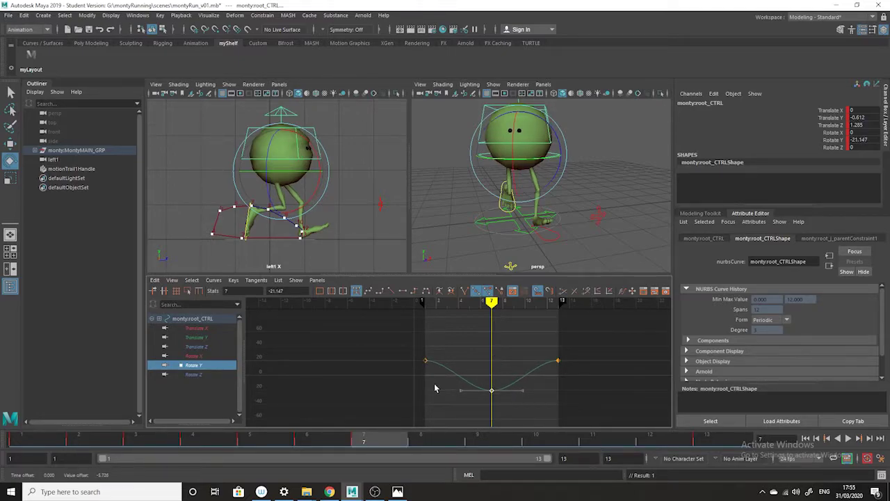
# Play back the cycle from the front to check the body's side-to-side twist
pyautogui.keyDown('alt'); pyautogui.moveTo(501, 208); pyautogui.dragTo(528, 212); pyautogui.keyUp('alt')
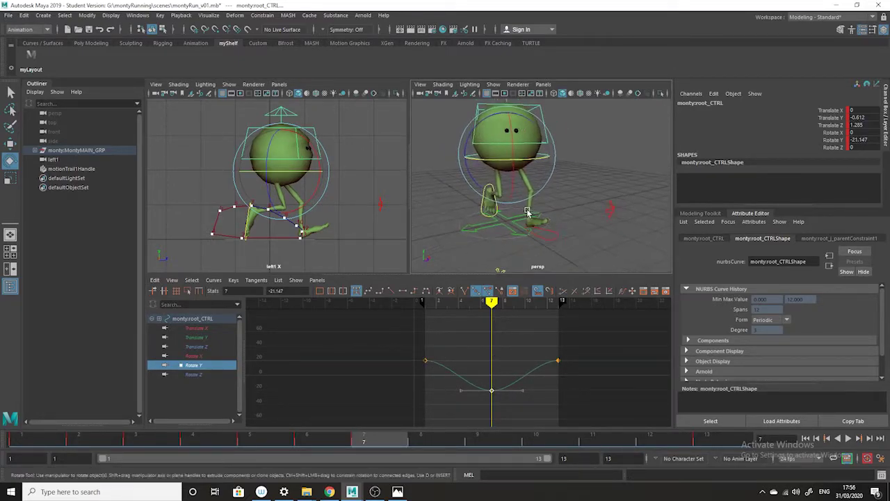
pyautogui.hotkey('alt', 'v')
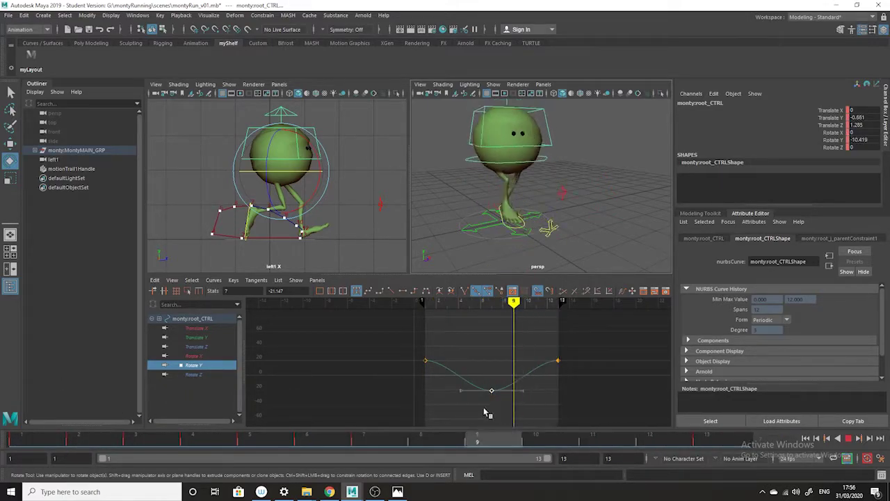
pyautogui.hotkey('alt', 'v')
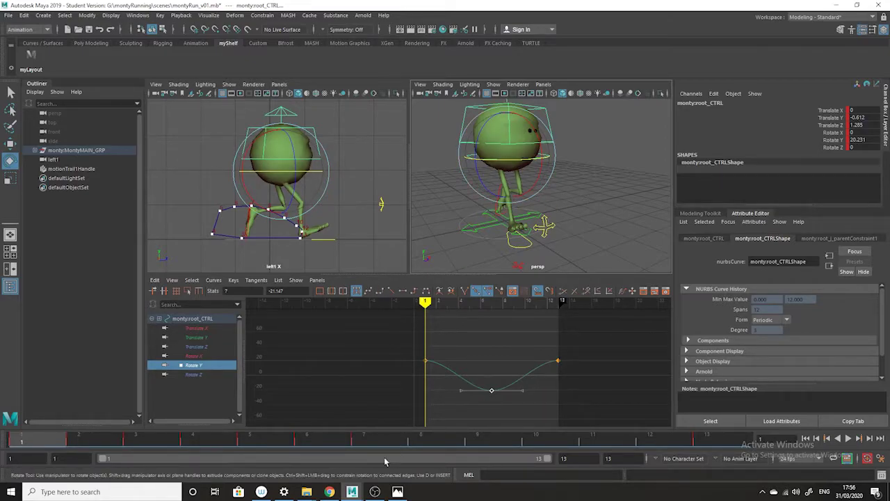
# Delete the root control's Translate Z key at frame 2 to remove the forward bump
pyautogui.click(201, 348)
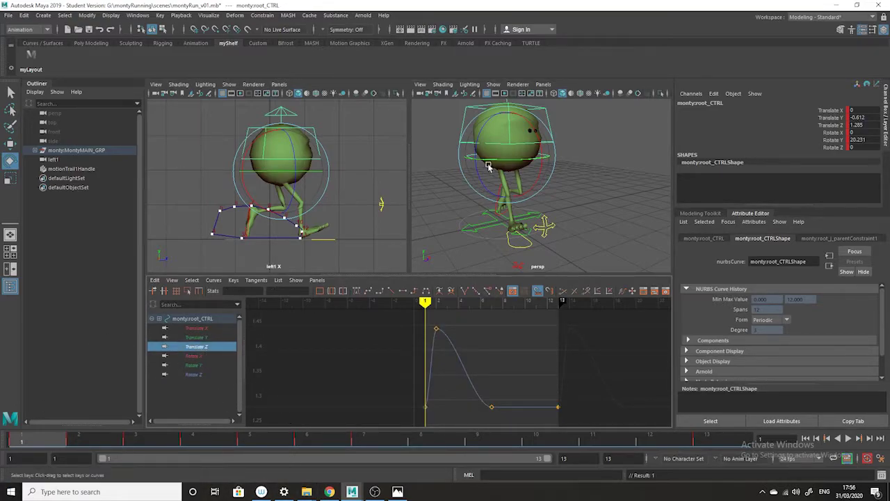
pyautogui.keyDown('alt'); pyautogui.moveTo(544, 239); pyautogui.dragTo(503, 235); pyautogui.keyUp('alt')
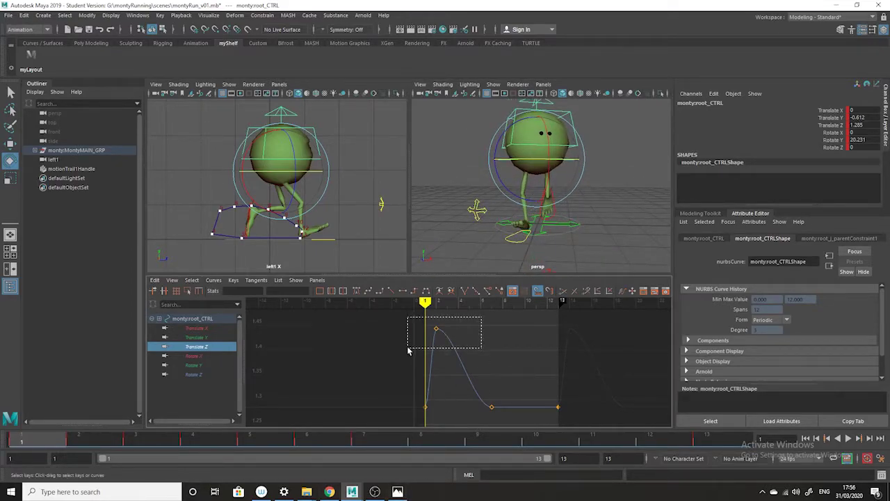
pyautogui.moveTo(408, 350); pyautogui.dragTo(409, 352)
pyautogui.press('Delete')
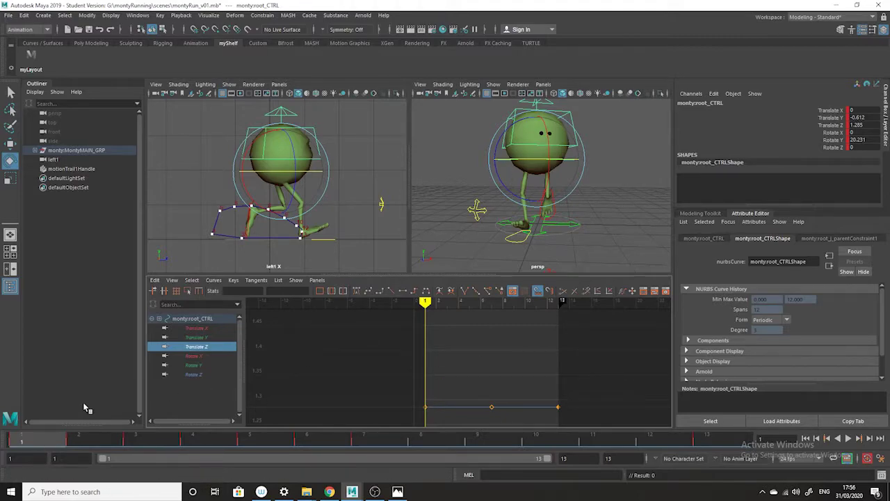
# At frame 1, tilt the root control sideways to a Rotate Z of about 11.1 degrees
pyautogui.keyDown('alt'); pyautogui.moveTo(584, 240); pyautogui.dragTo(588, 245); pyautogui.keyUp('alt')
pyautogui.moveTo(47, 442); pyautogui.dragTo(5, 407)
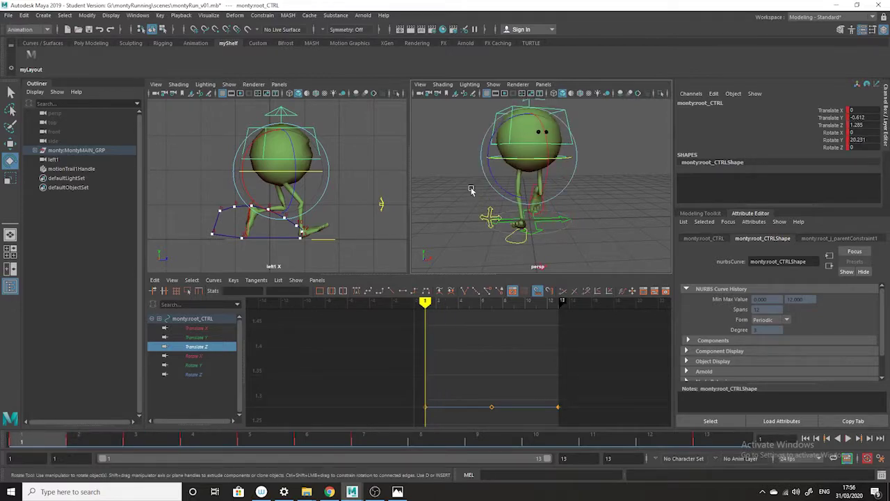
pyautogui.keyDown('alt'); pyautogui.moveTo(539, 200); pyautogui.dragTo(546, 205); pyautogui.keyUp('alt')
pyautogui.moveTo(499, 188); pyautogui.dragTo(499, 197)
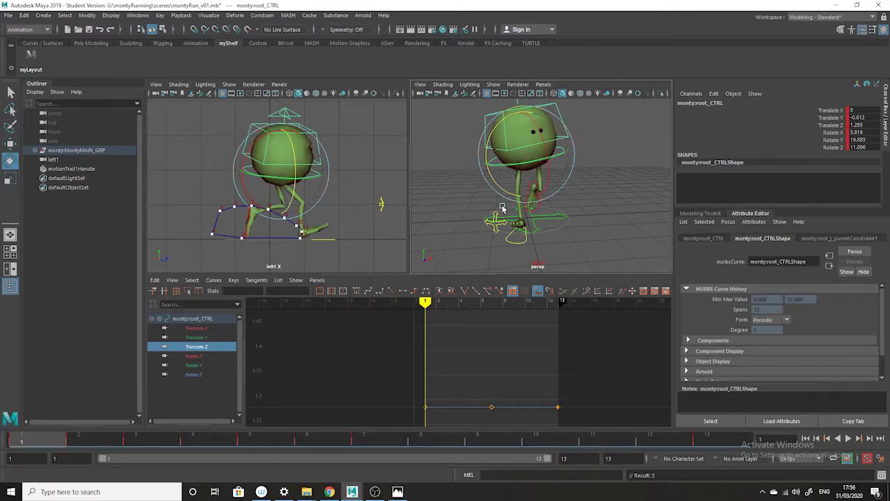
# Delete the root control's Rotate Z keys between frames 1 and 13
pyautogui.click(201, 376)
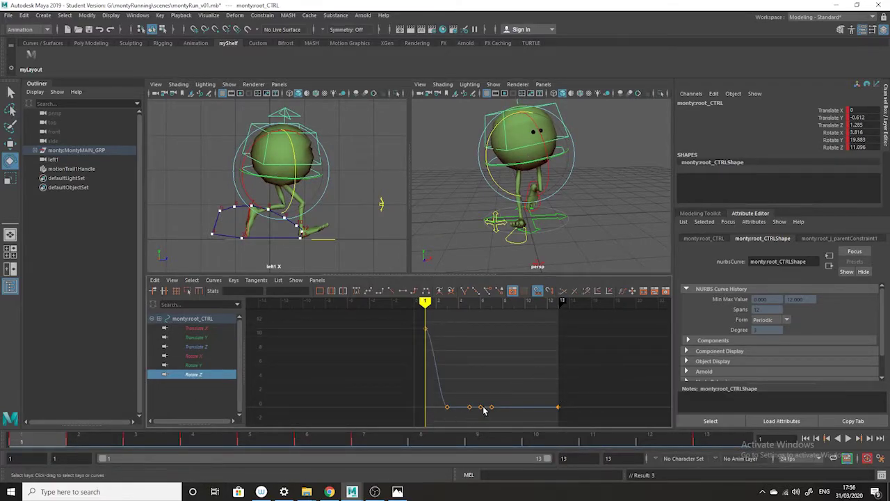
pyautogui.moveTo(457, 422); pyautogui.dragTo(455, 424)
pyautogui.press('Delete')
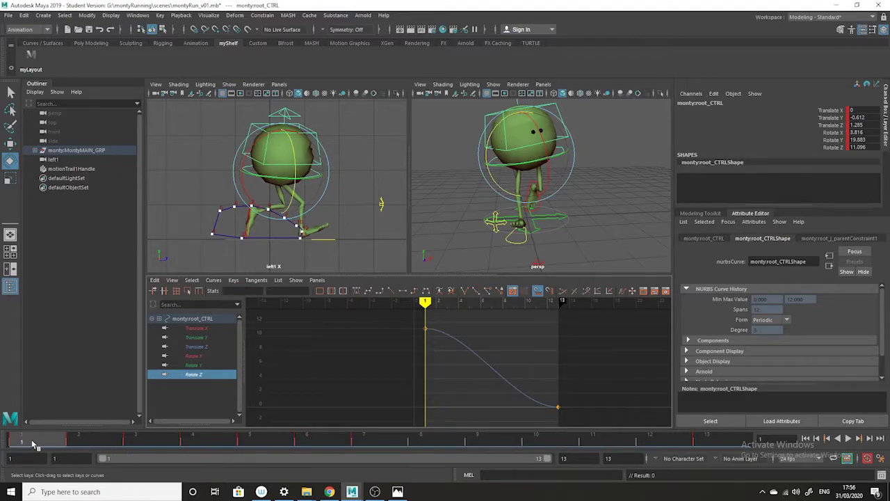
# Copy the tilted root control's keys from frame 1 and paste them at frame 13
pyautogui.rightClick(32, 443)
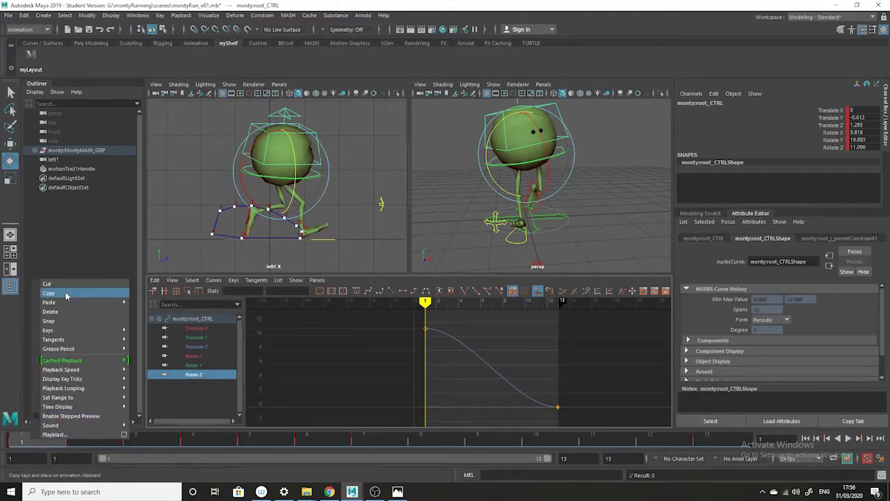
pyautogui.click(65, 293)
pyautogui.click(724, 441)
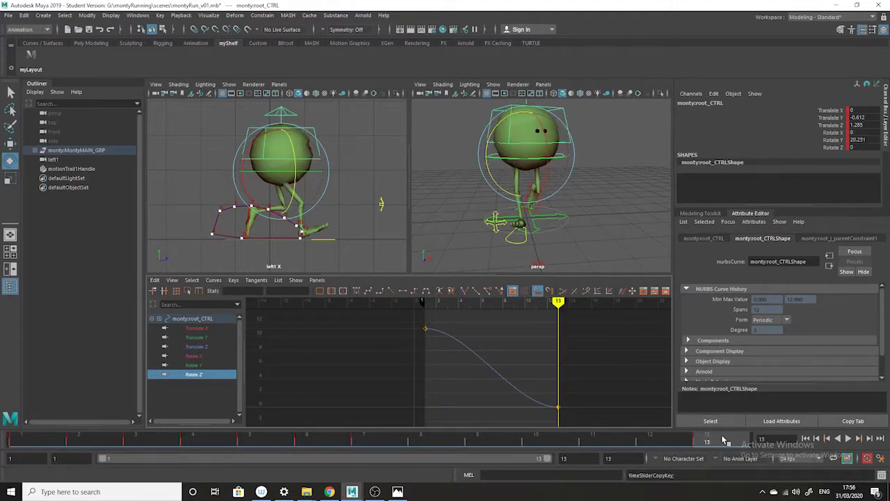
pyautogui.rightClick(726, 440)
pyautogui.moveTo(757, 302)
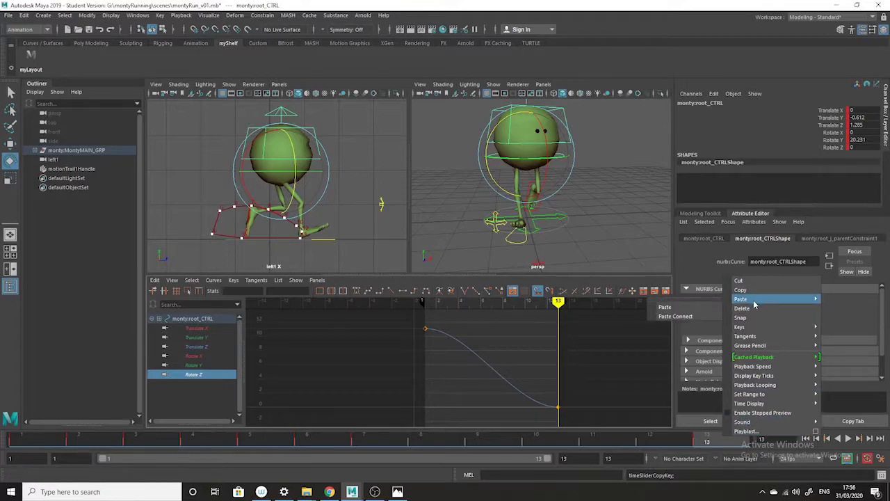
pyautogui.click(694, 308)
# Key the root control at frame 7 and lower its Rotate Z key to about -10.8 for the opposite tilt
pyautogui.click(379, 441)
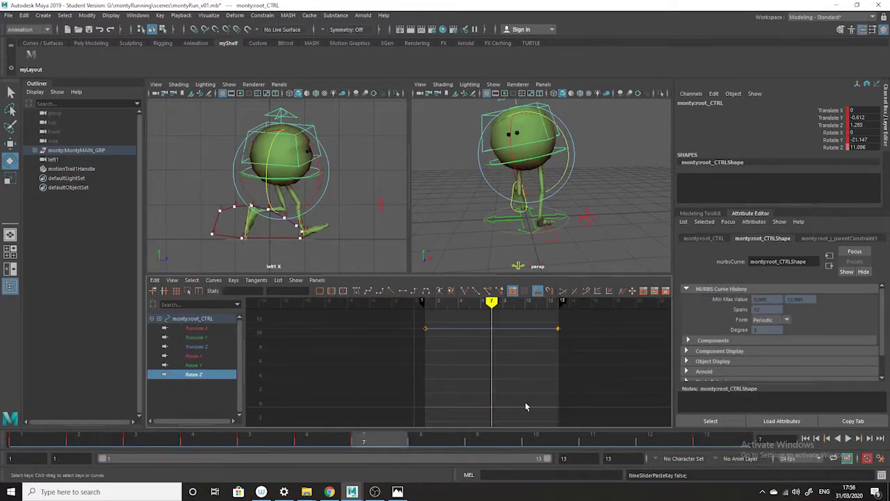
pyautogui.scroll(-5, 508, 383)
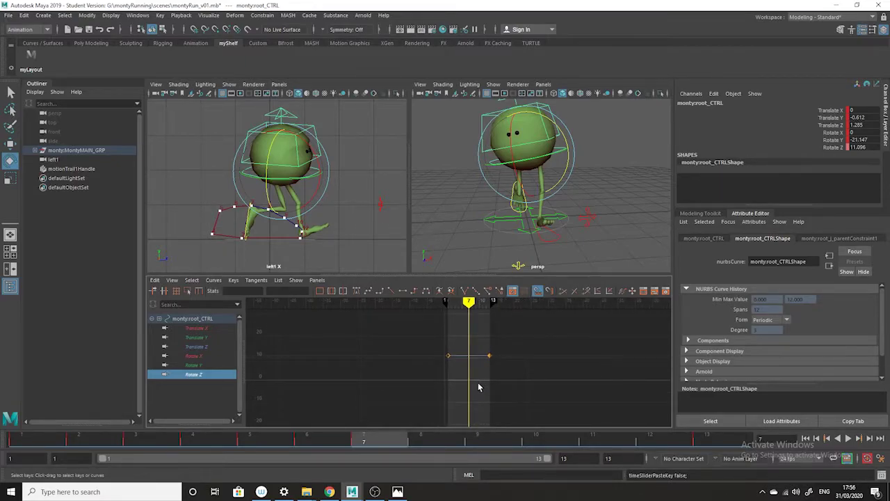
pyautogui.scroll(3, 480, 358)
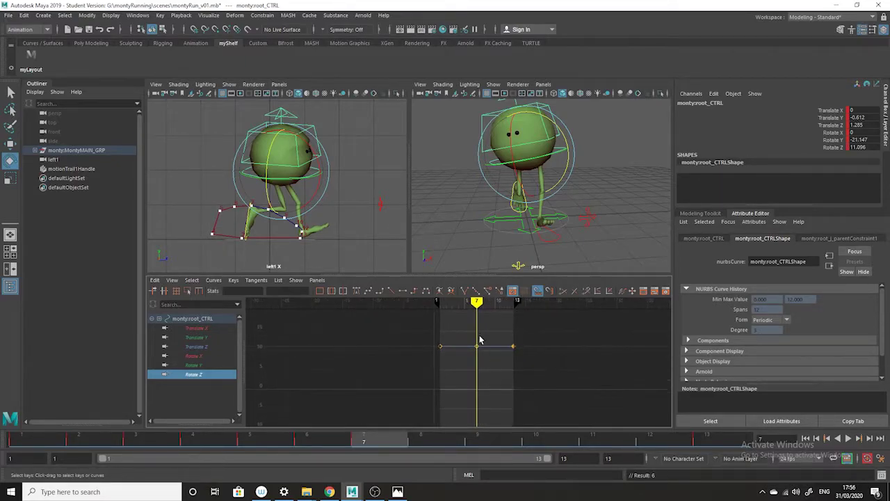
pyautogui.click(477, 346)
pyautogui.keyDown('shift'); pyautogui.moveTo(476, 318); pyautogui.dragTo(472, 413, button='middle'); pyautogui.keyUp('shift')
pyautogui.keyDown('alt'); pyautogui.moveTo(536, 384); pyautogui.dragTo(535, 357, button='middle'); pyautogui.keyUp('alt')
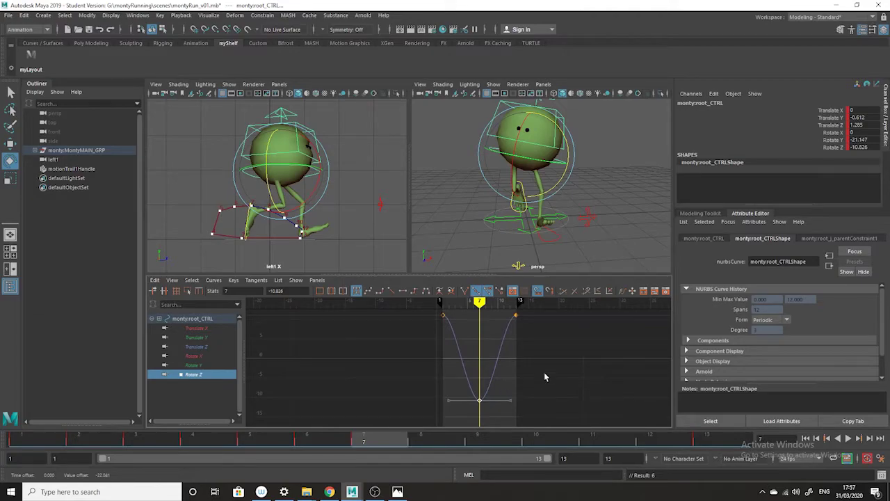
# Play back the cycle from behind and from the front, examining the body's twist and sideways tilt
pyautogui.moveTo(583, 224)
pyautogui.keyDown('alt'); pyautogui.mouseDown()
pyautogui.moveTo(638, 233)
pyautogui.moveTo(574, 226)
pyautogui.mouseUp(); pyautogui.keyUp('alt')
pyautogui.keyDown('alt'); pyautogui.moveTo(487, 231); pyautogui.dragTo(665, 233); pyautogui.keyUp('alt')
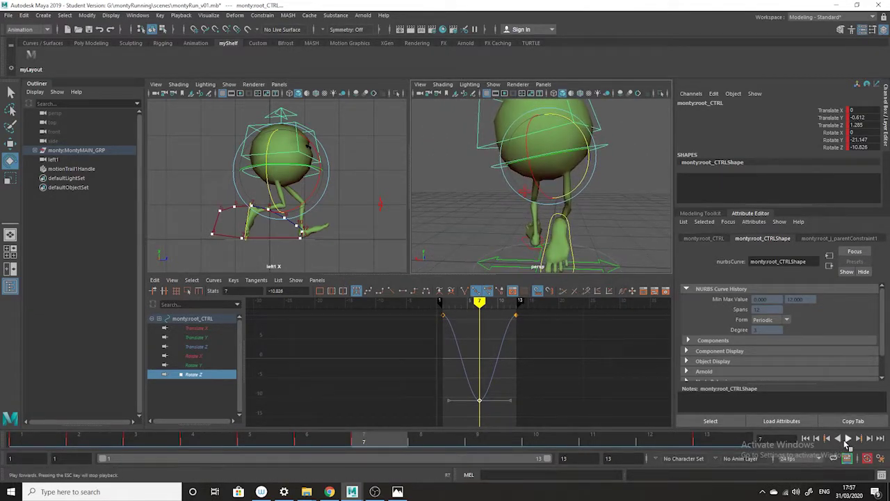
pyautogui.click(847, 441)
pyautogui.keyDown('alt'); pyautogui.moveTo(556, 233); pyautogui.dragTo(434, 219); pyautogui.keyUp('alt')
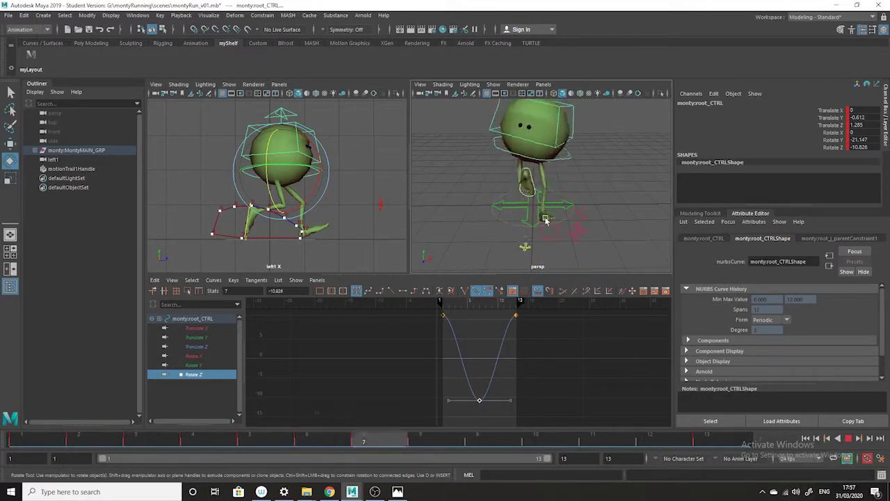